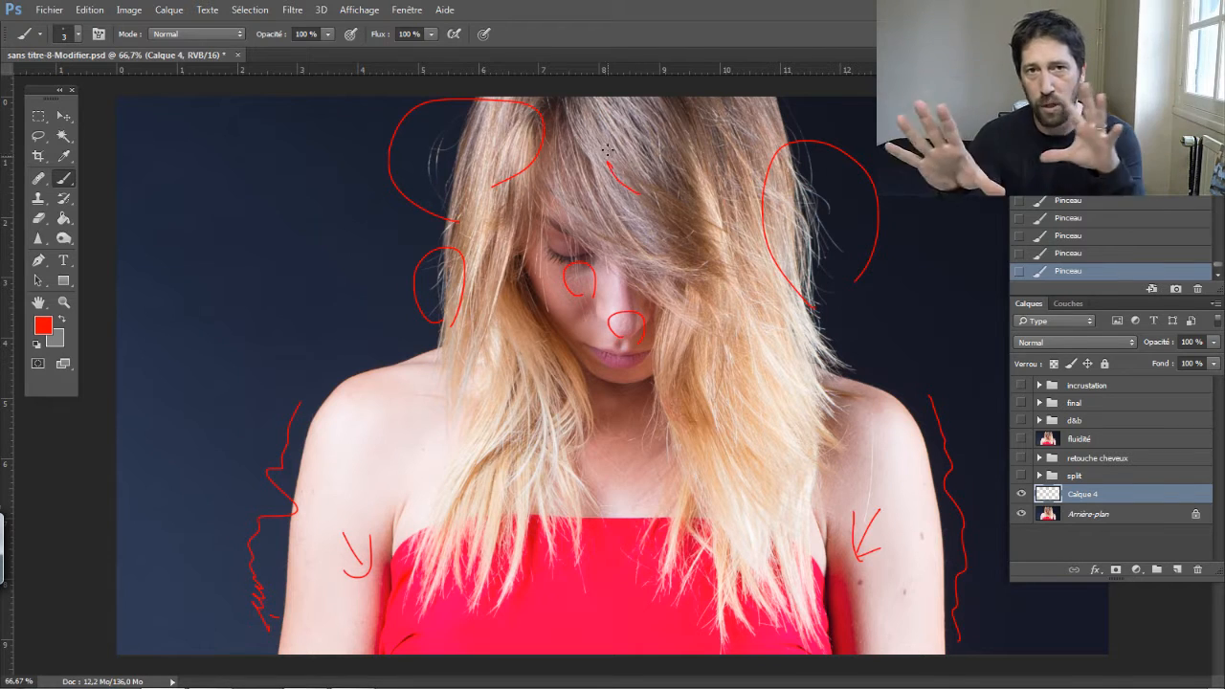
Step: Mark the tangled hair areas with red brush strokes on the Calque 4 layer, and hide that annotation layer
left_click_drag(728, 342, 764, 391)
left_click_drag(741, 414, 735, 480)
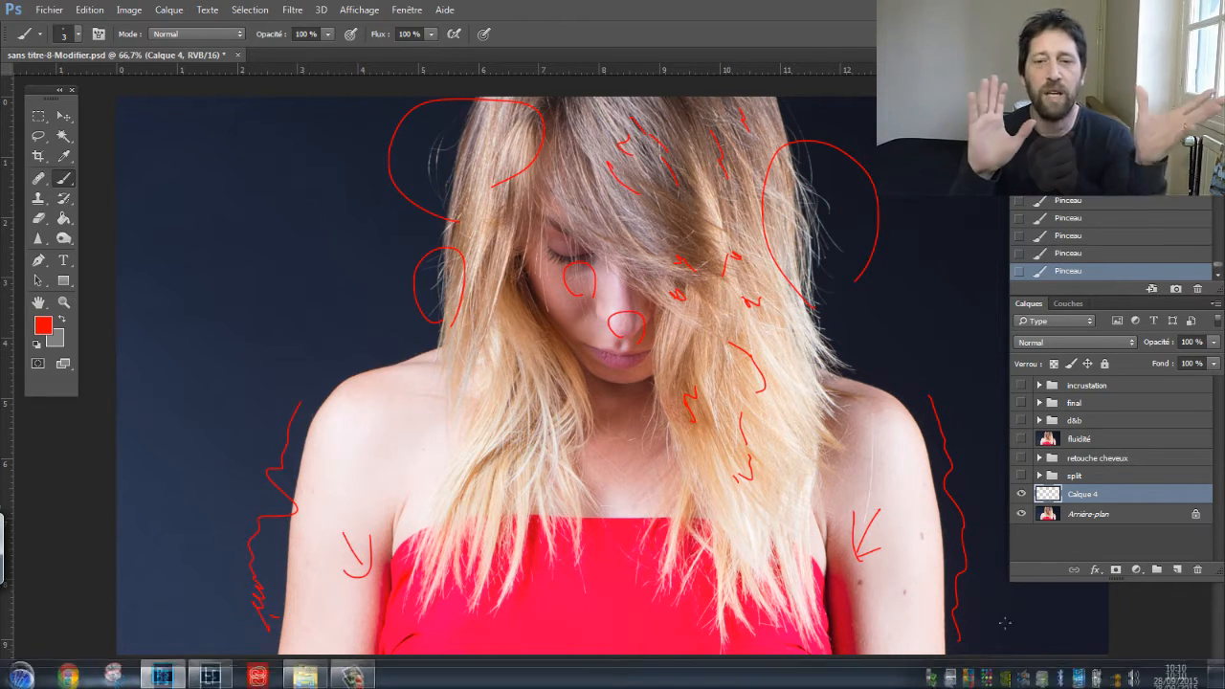
left_click(1021, 494)
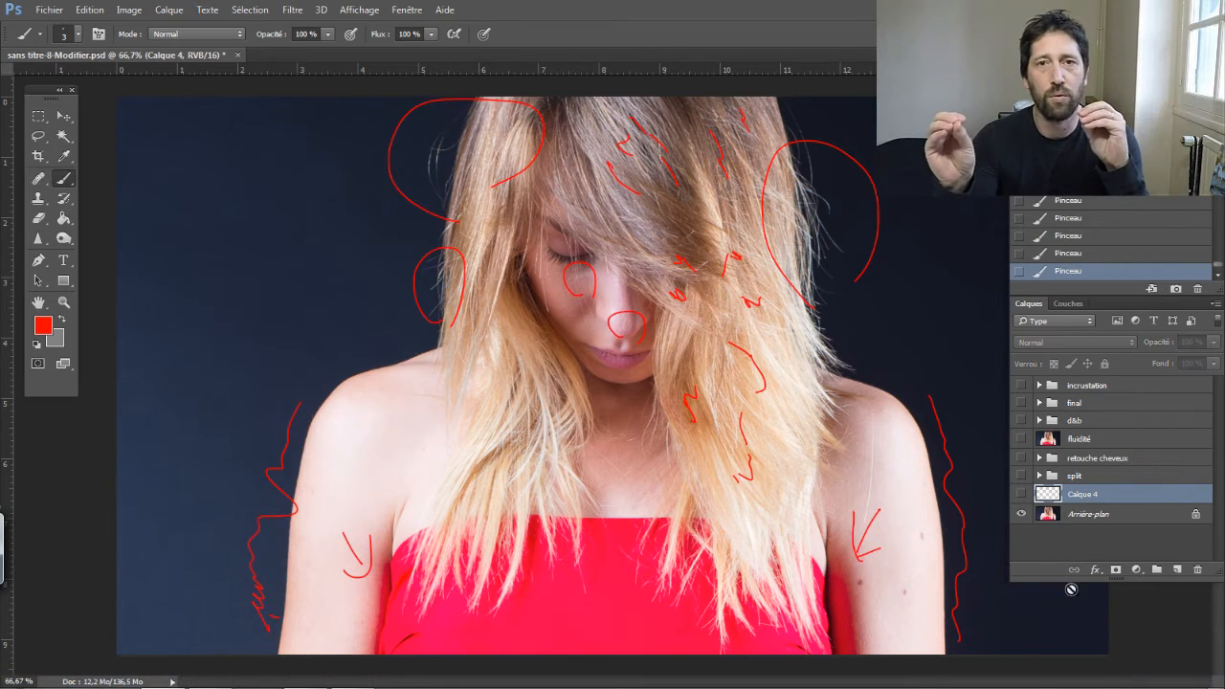
Step: Expand the split layer group and make it visible
left_click(1040, 476)
left_click(1021, 476)
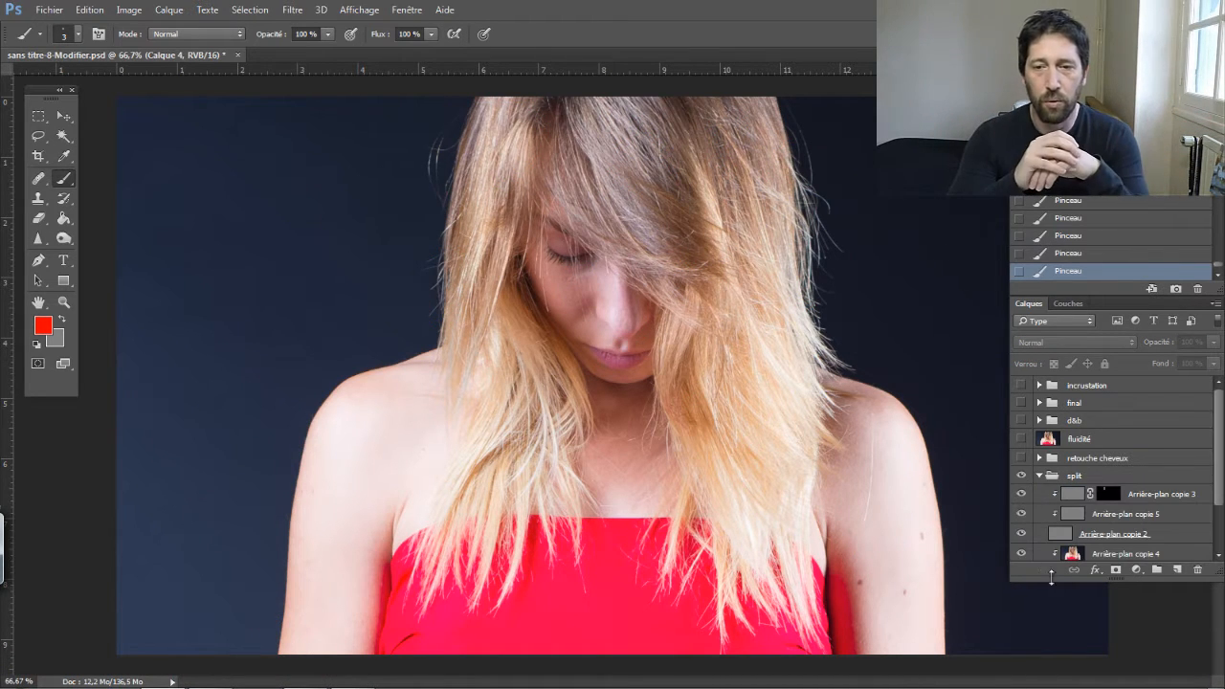
scroll(1218, 450, "down", 2)
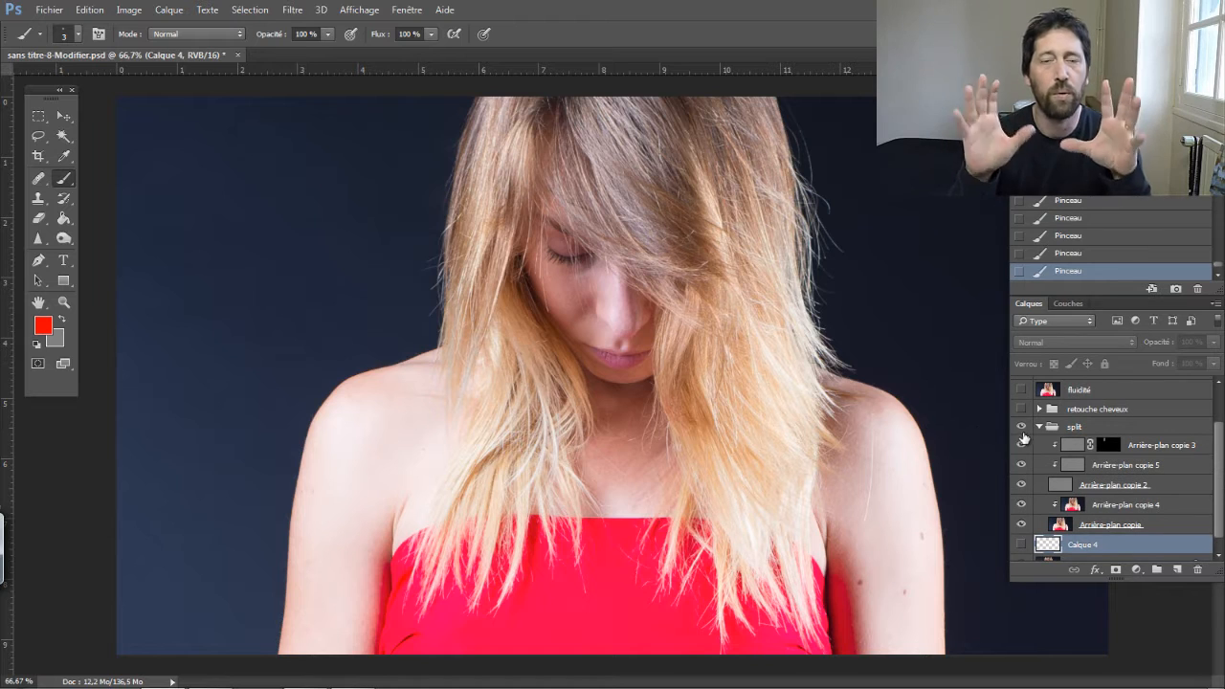
Step: Compare the portrait with and without the split group's skin retouching
left_click(1022, 428)
left_click(1022, 428)
left_click(1022, 428)
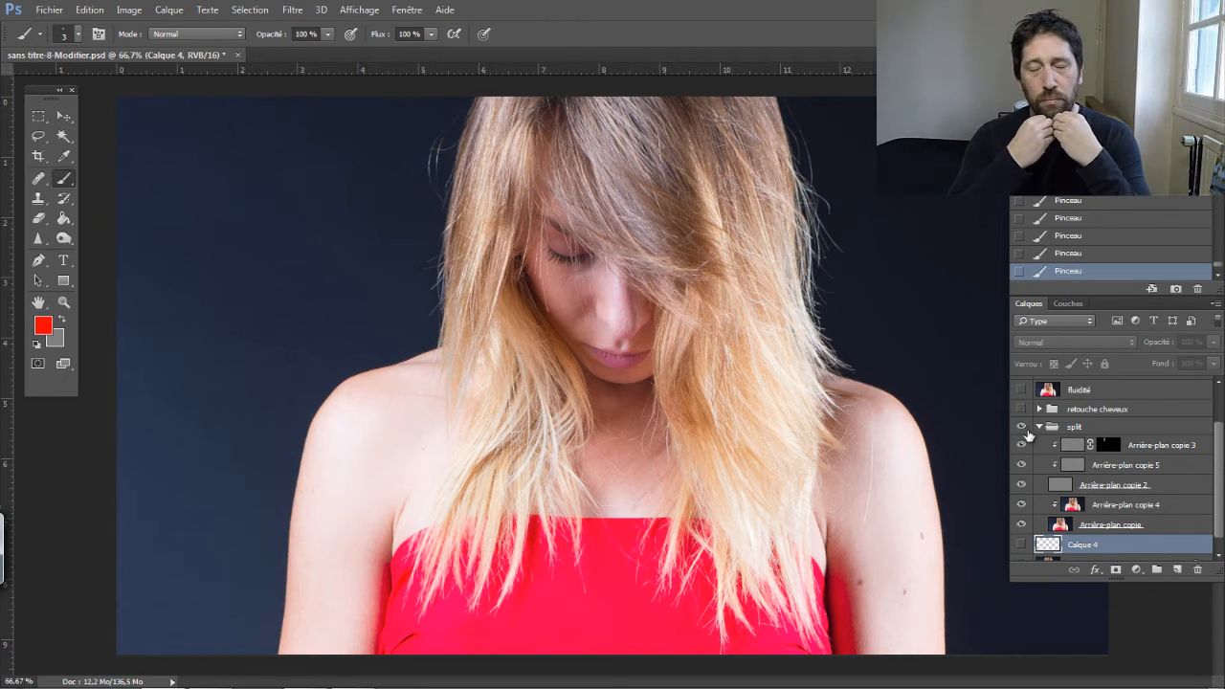
left_click(1021, 428)
left_click(1022, 428)
left_click(1021, 428)
left_click(1022, 428)
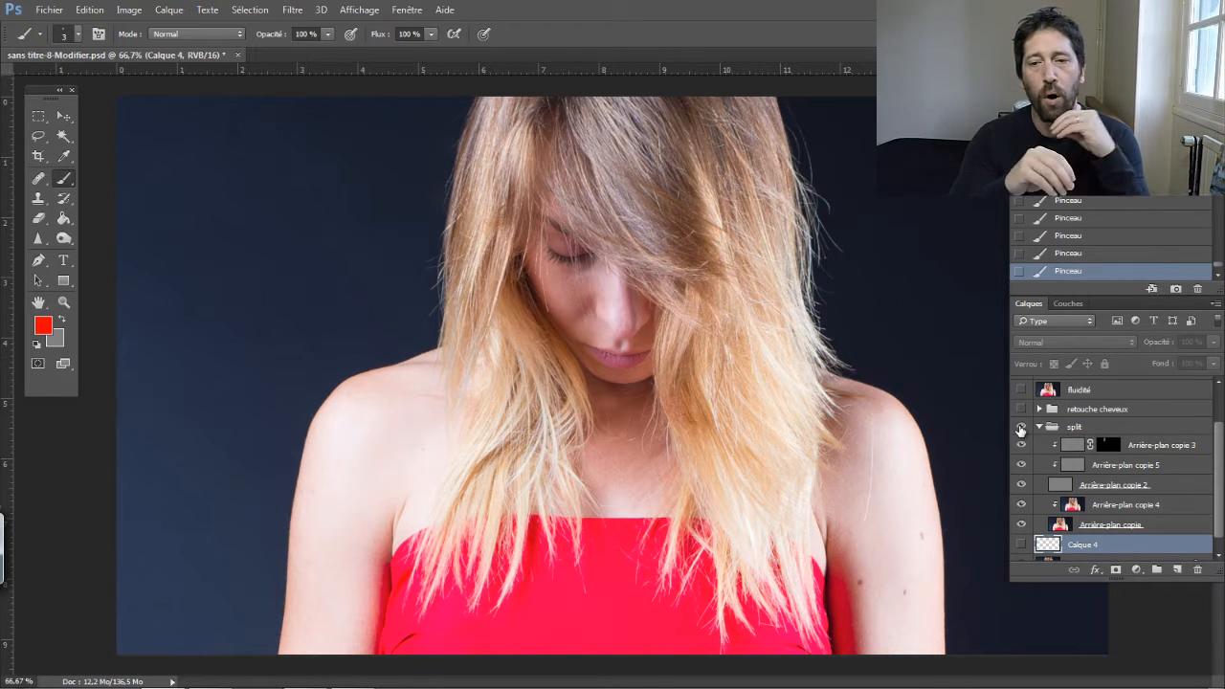
left_click(1022, 428)
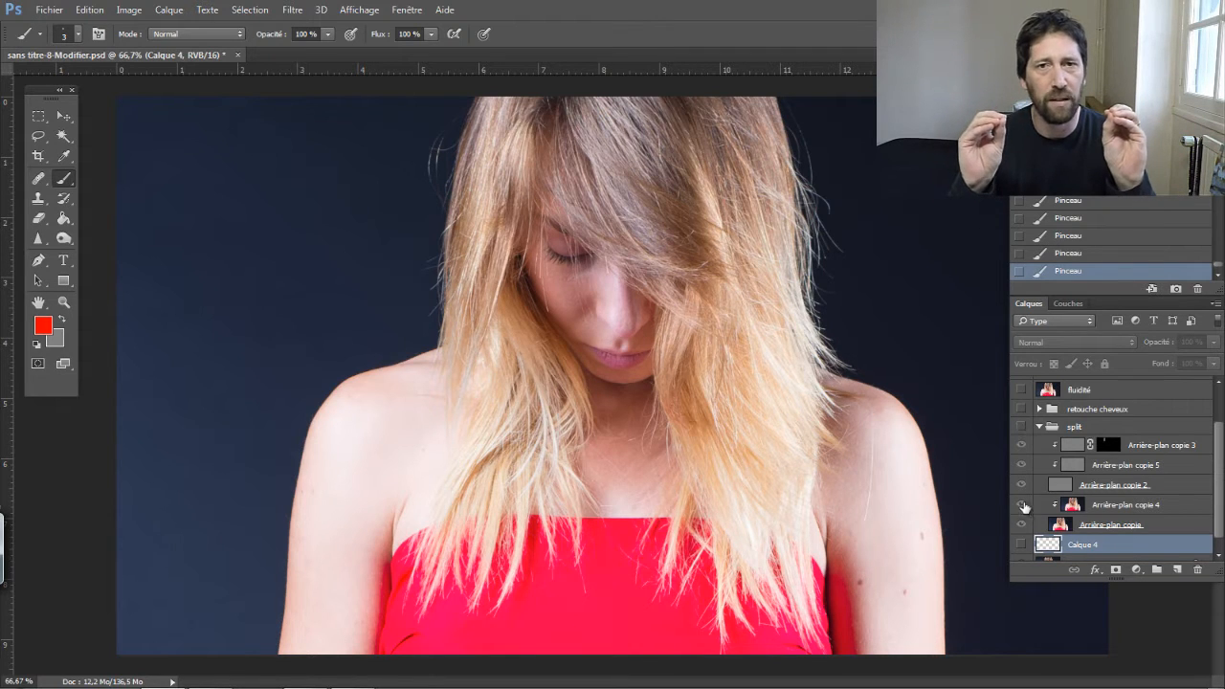
left_click(1022, 427)
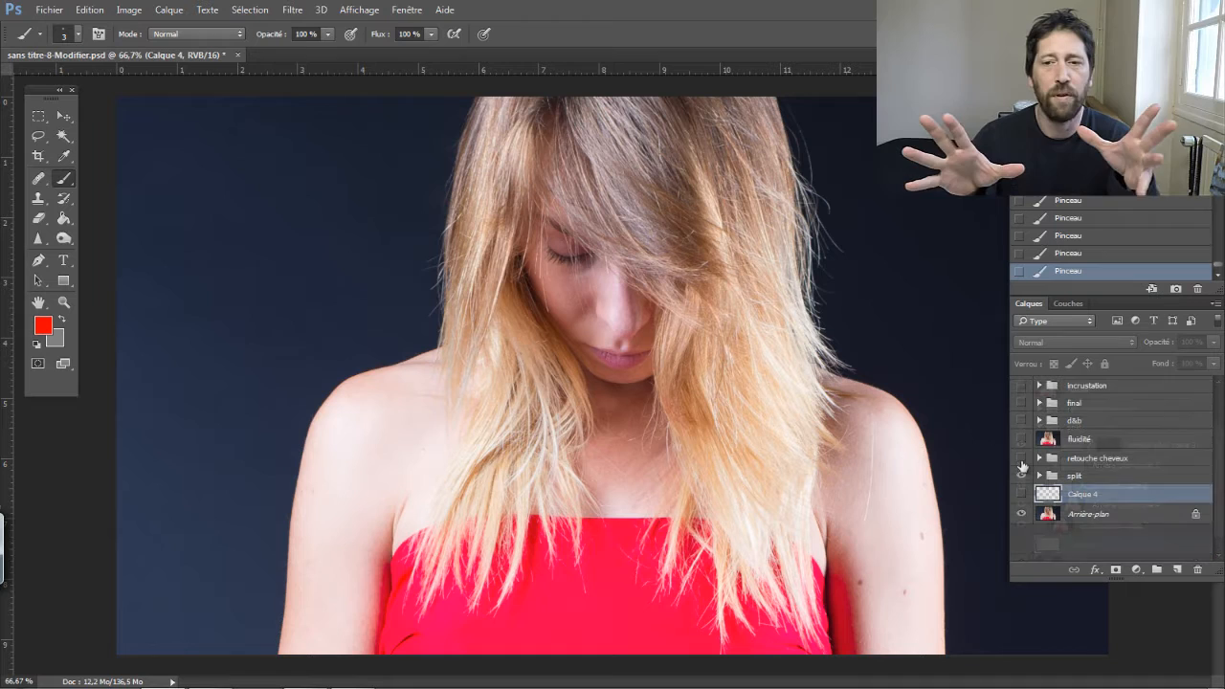
Step: Show and expand the retouche cheveux group with its Calque 3 layer hidden
left_click(1021, 459)
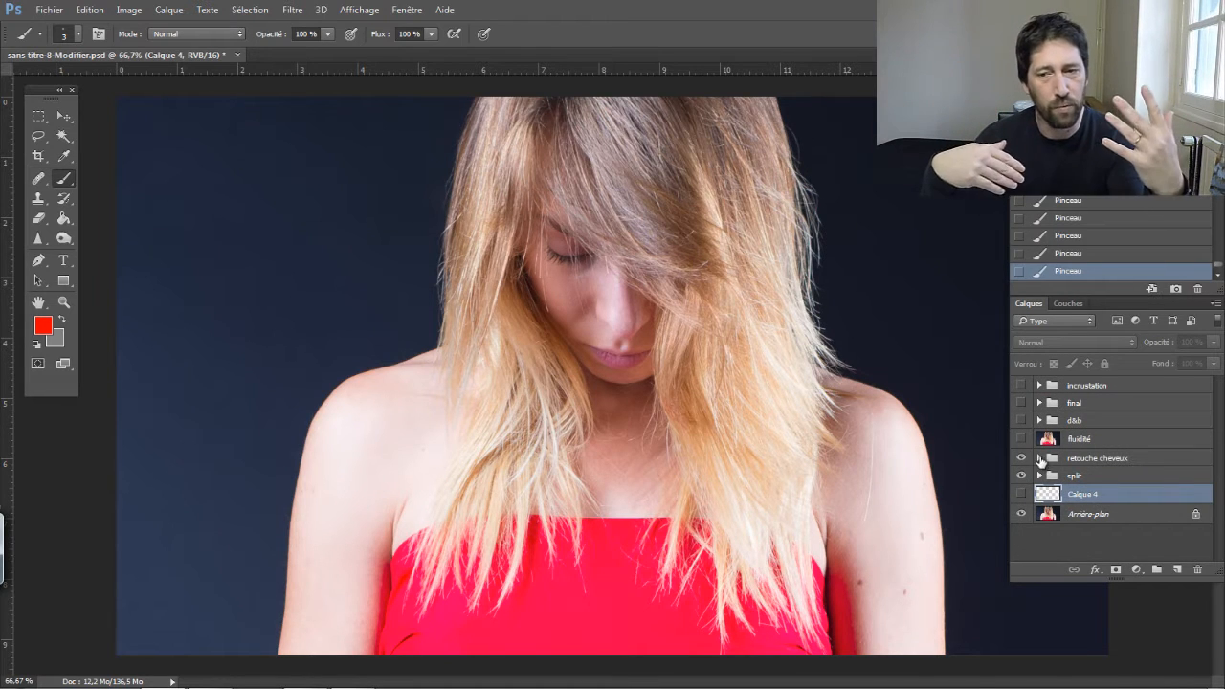
left_click(1040, 457)
left_click(1022, 478)
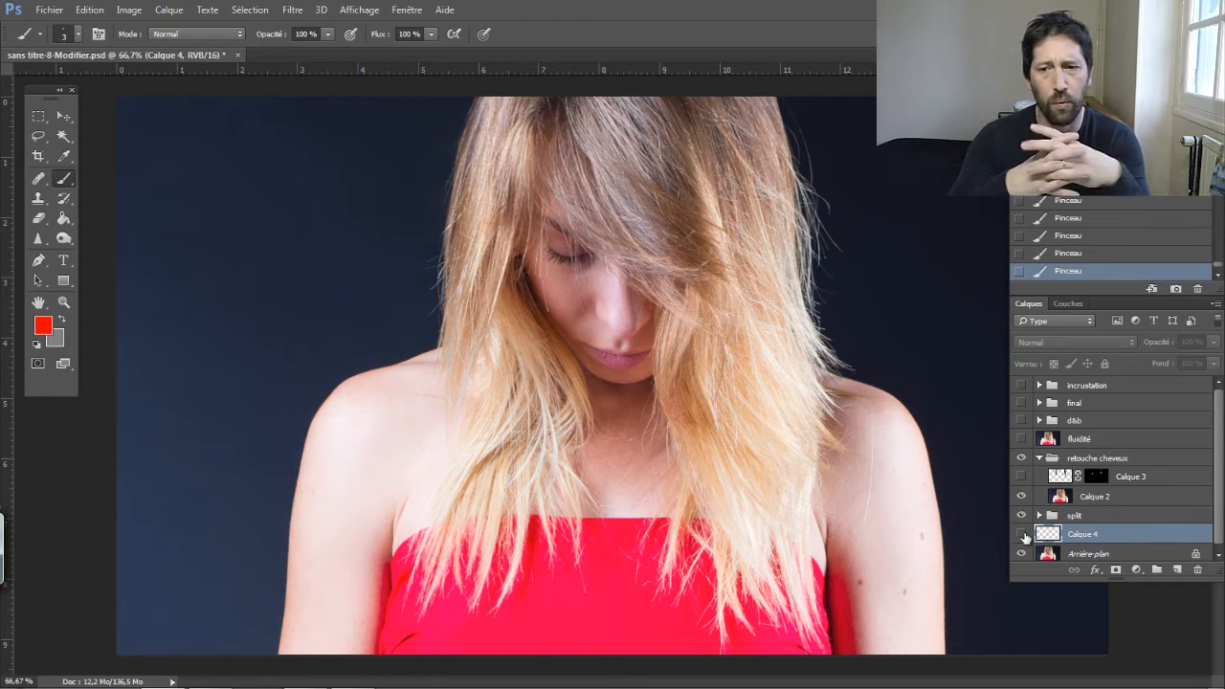
Step: Compare the hair outline with and without the Calque 3 layer of the retouche cheveux group
left_click(1022, 477)
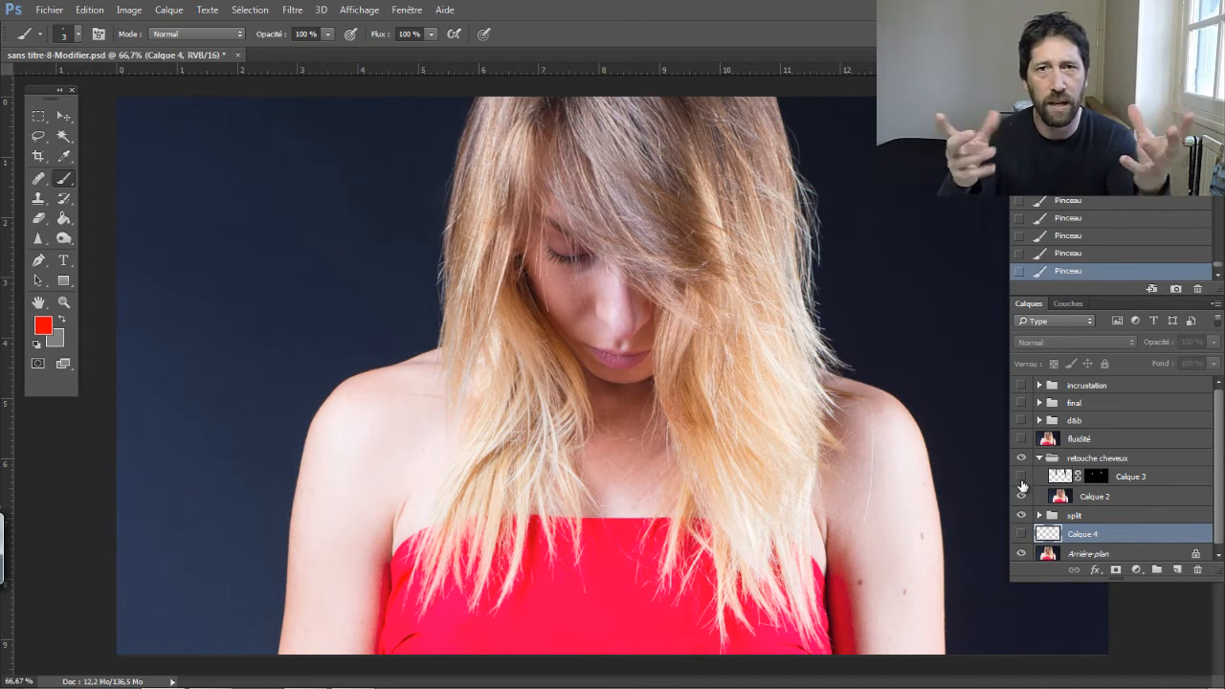
left_click(1021, 479)
left_click(1023, 479)
left_click(1023, 479)
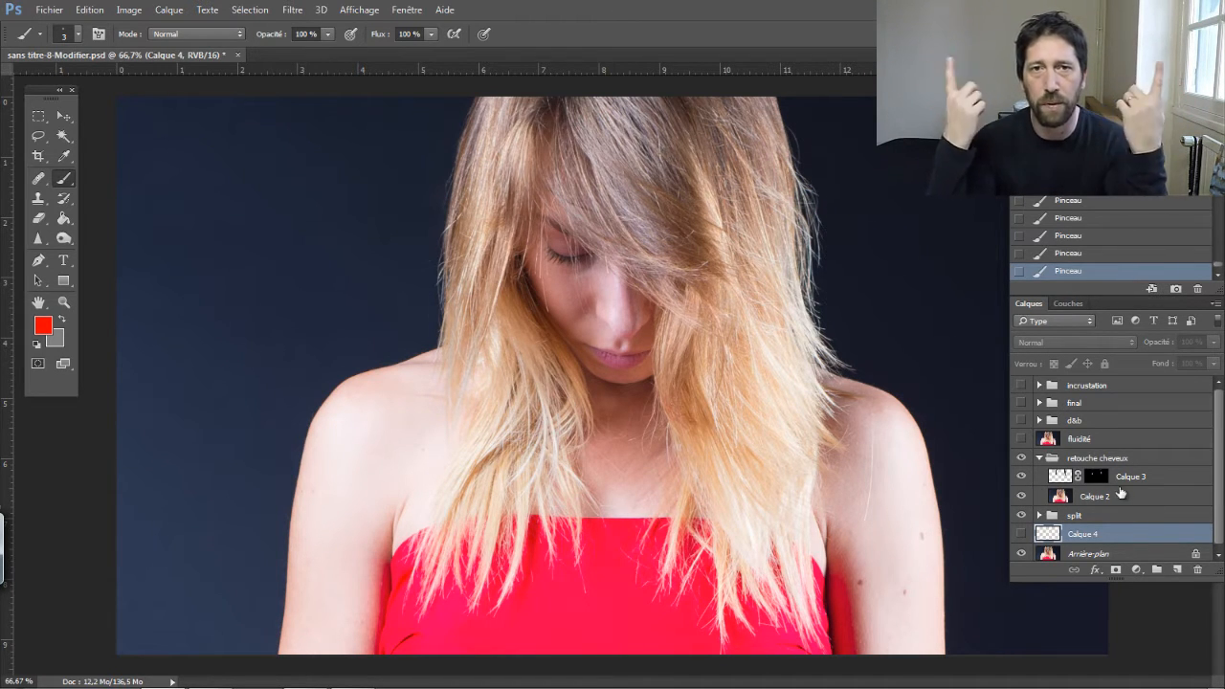
Step: Compare Calque 3 with its layer mask disabled and enabled to check which hair edges the mask brings back
left_click(1103, 478, "shift")
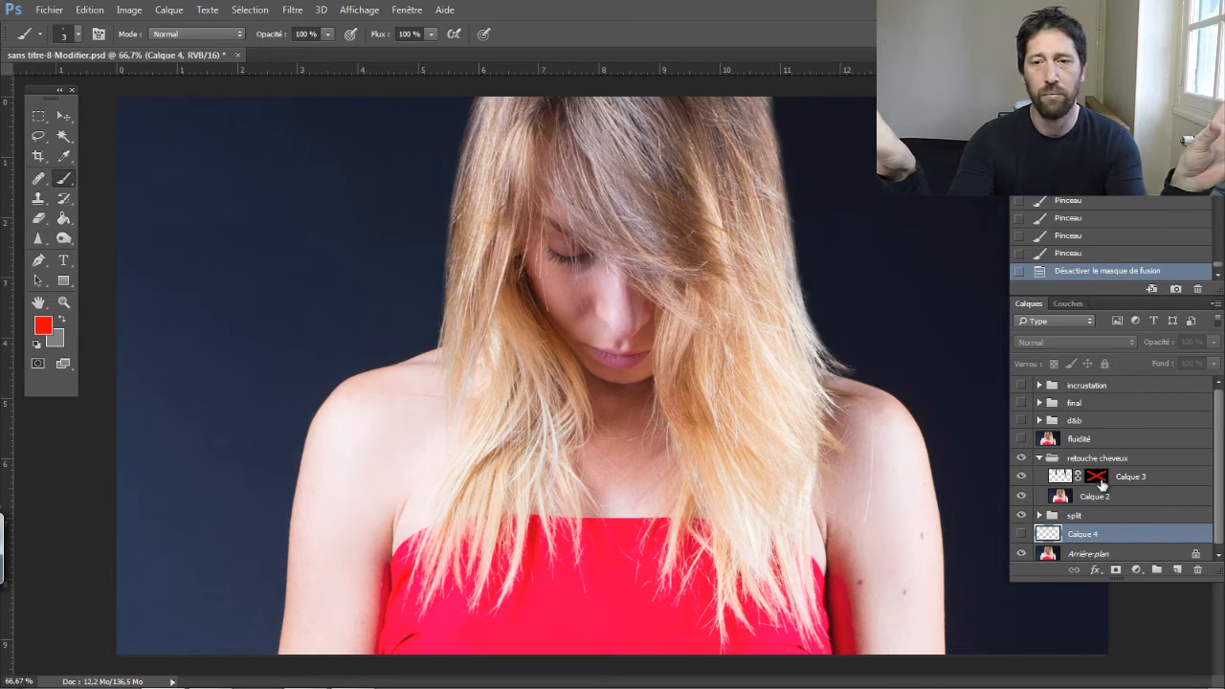
left_click(1103, 480, "shift")
left_click(1102, 484, "shift")
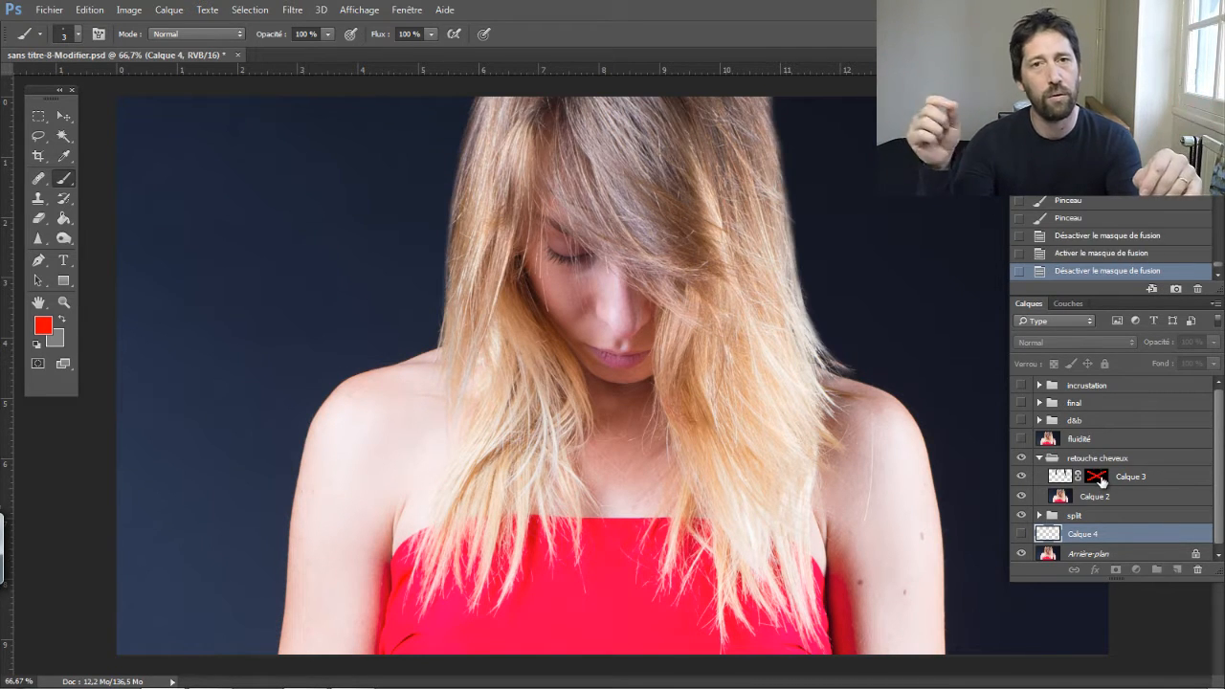
left_click(1101, 484, "shift")
left_click(1101, 483, "shift")
left_click(1101, 482, "shift")
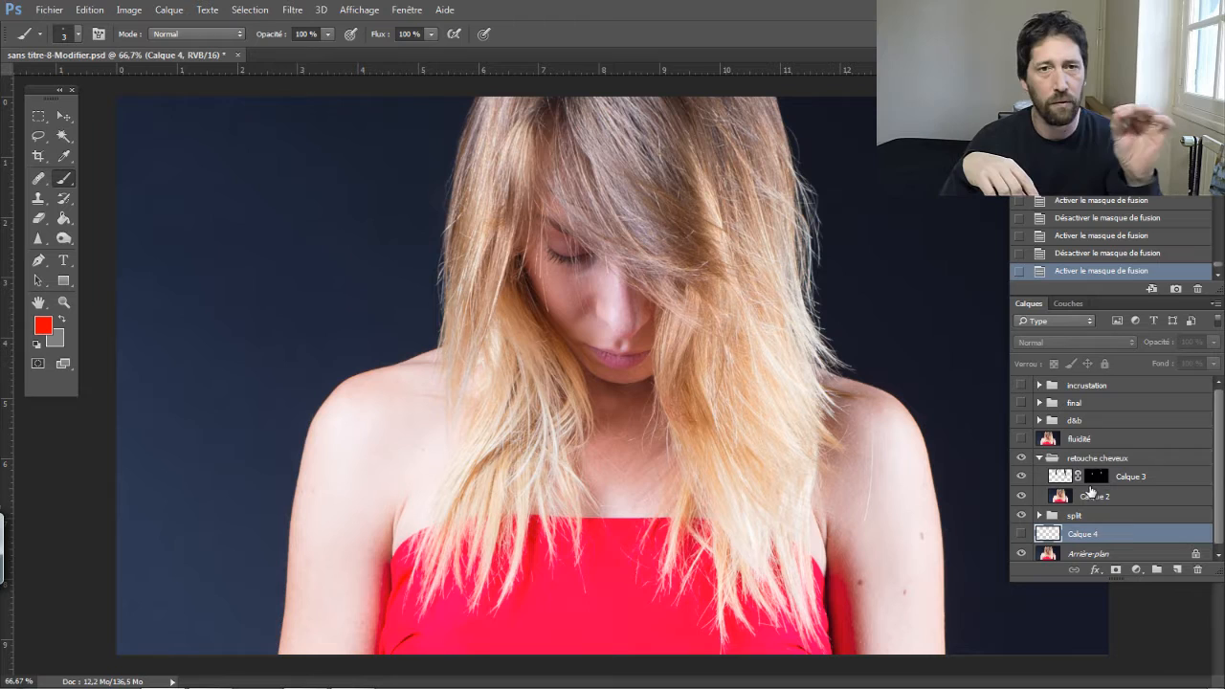
Step: Show the fluidité layer and the expanded d&b group, with the group's three d&b gris layers hidden
left_click(1022, 442)
left_click(1023, 442)
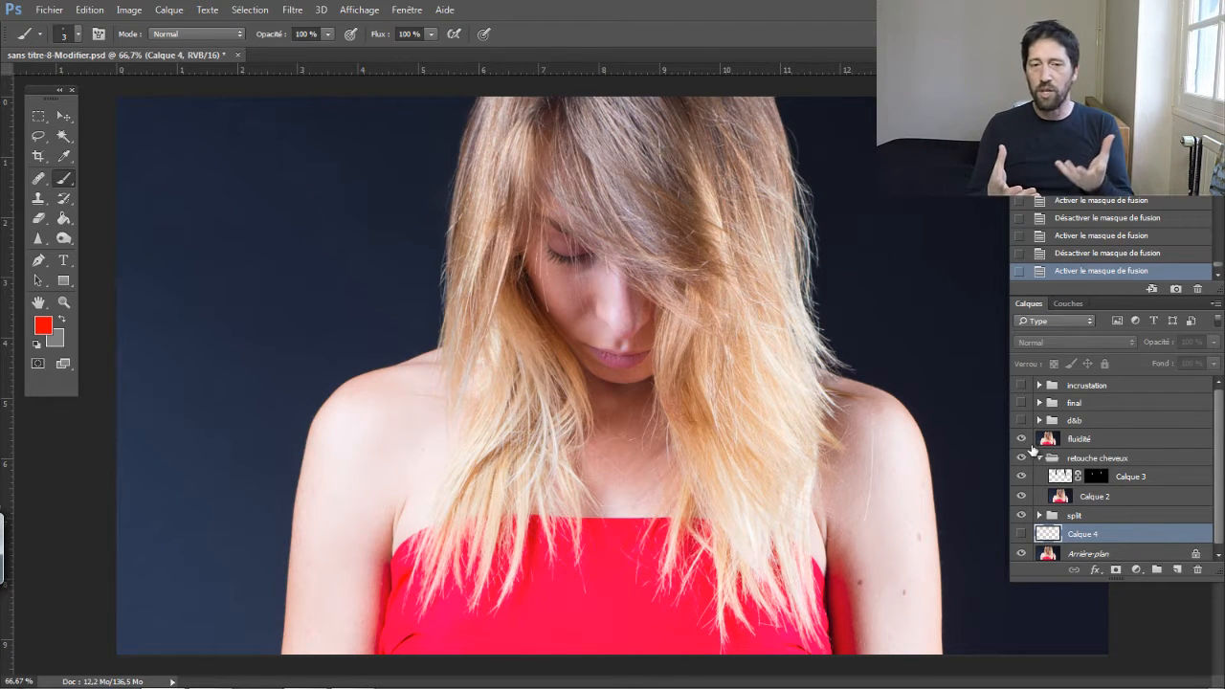
left_click(1040, 420)
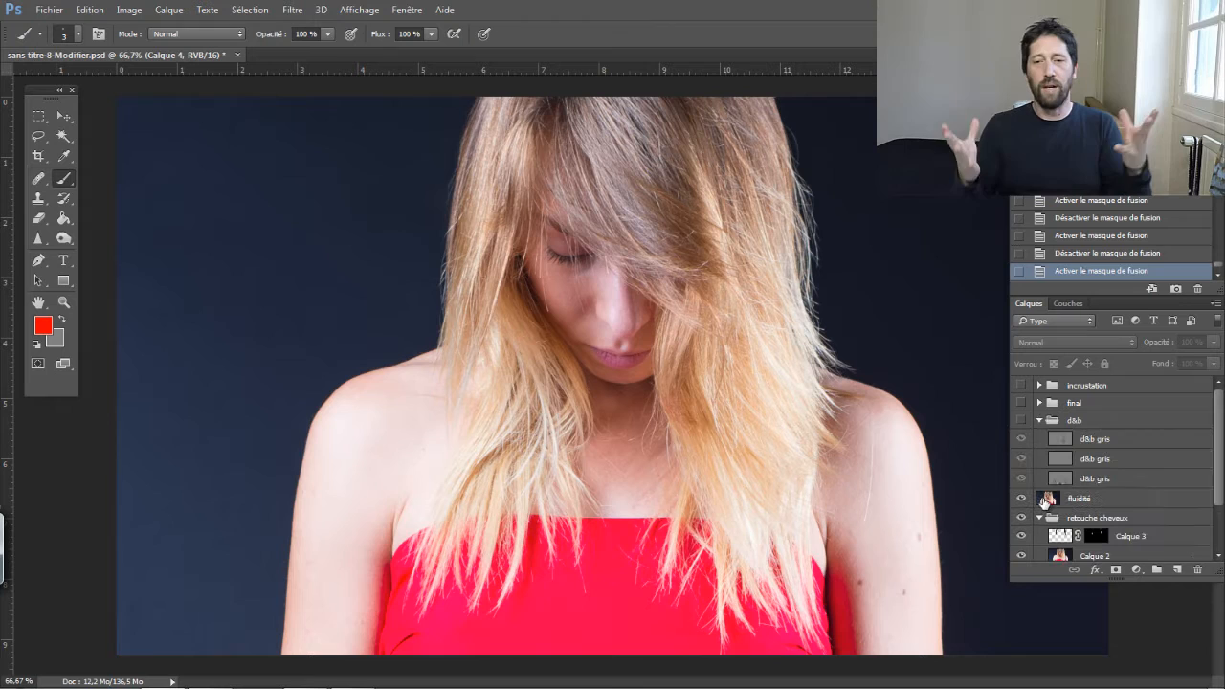
left_click(1021, 420)
left_click_drag(1021, 438, 1021, 479)
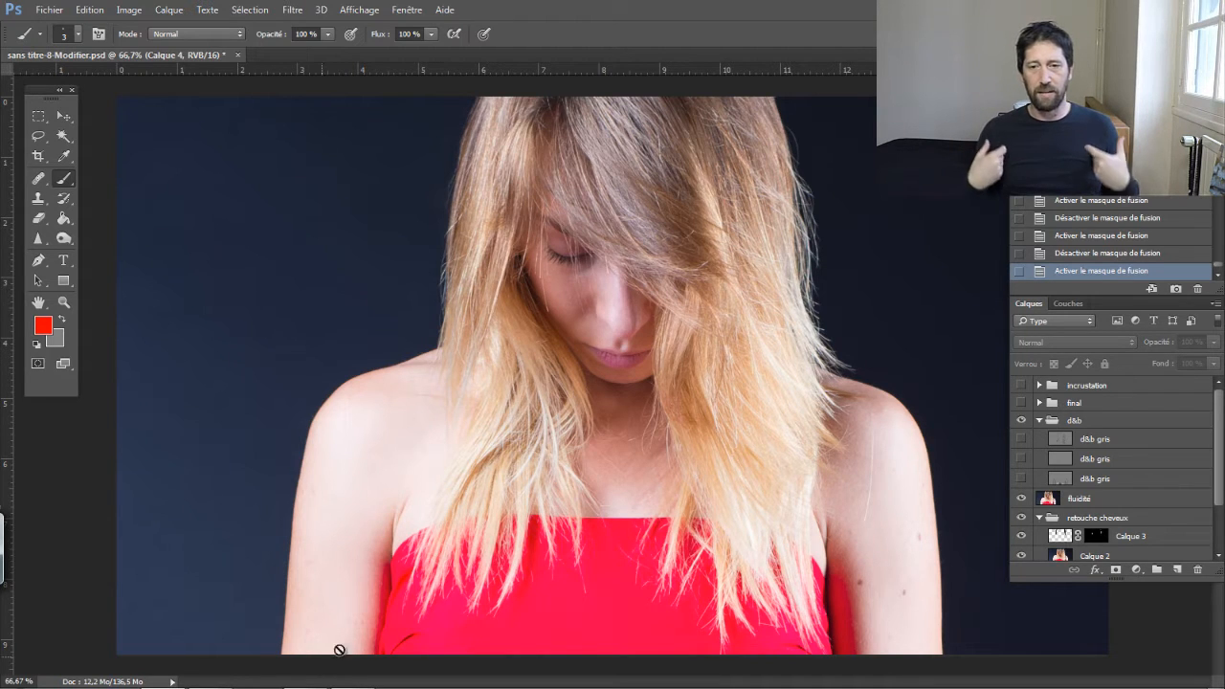
Step: Show the three d&b gris layers one by one, from the lowest to the uppermost
left_click(1022, 478)
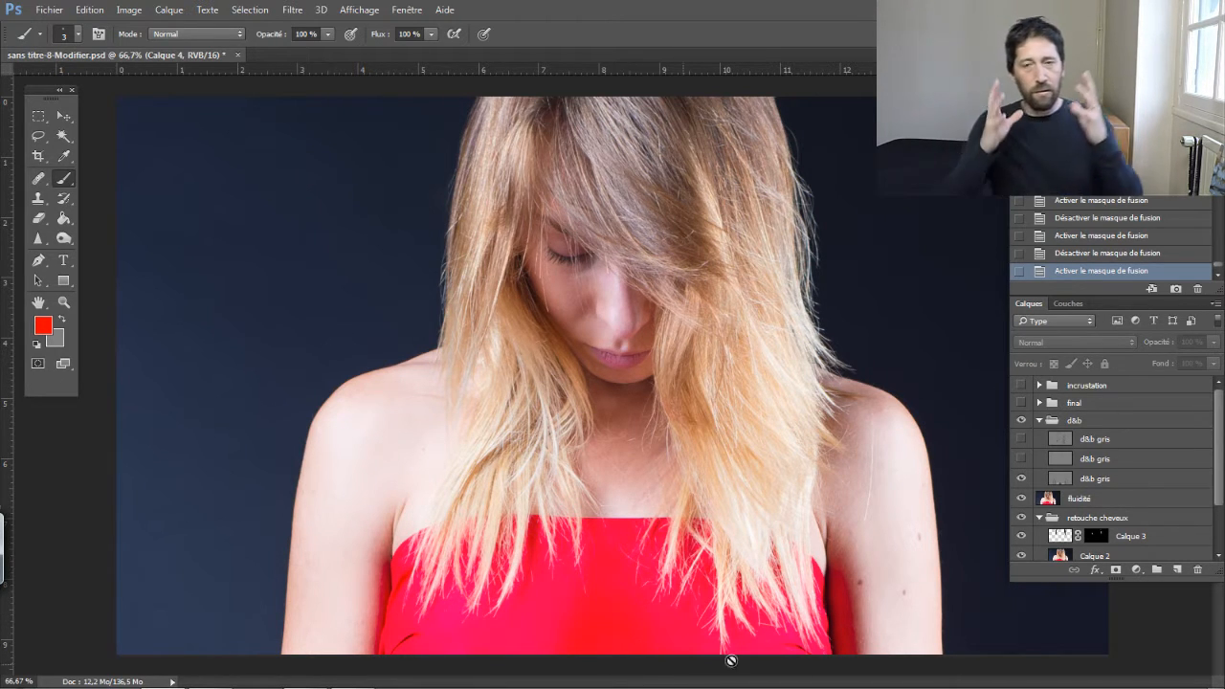
left_click(1023, 477)
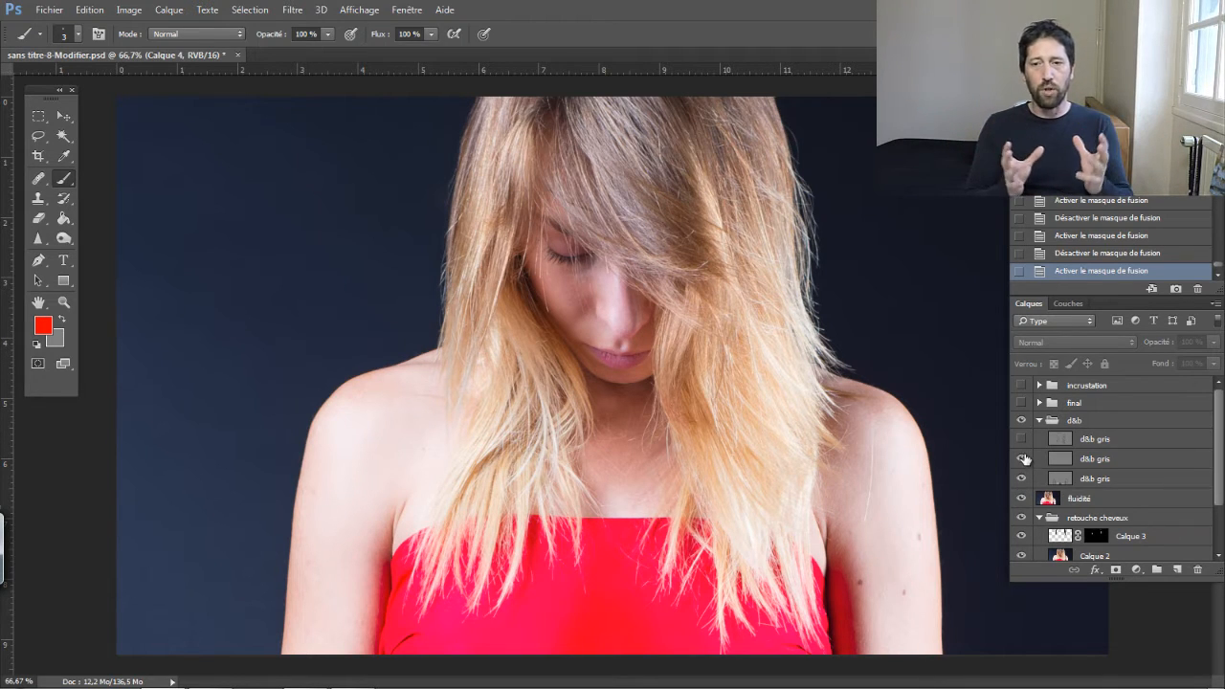
left_click(1021, 441)
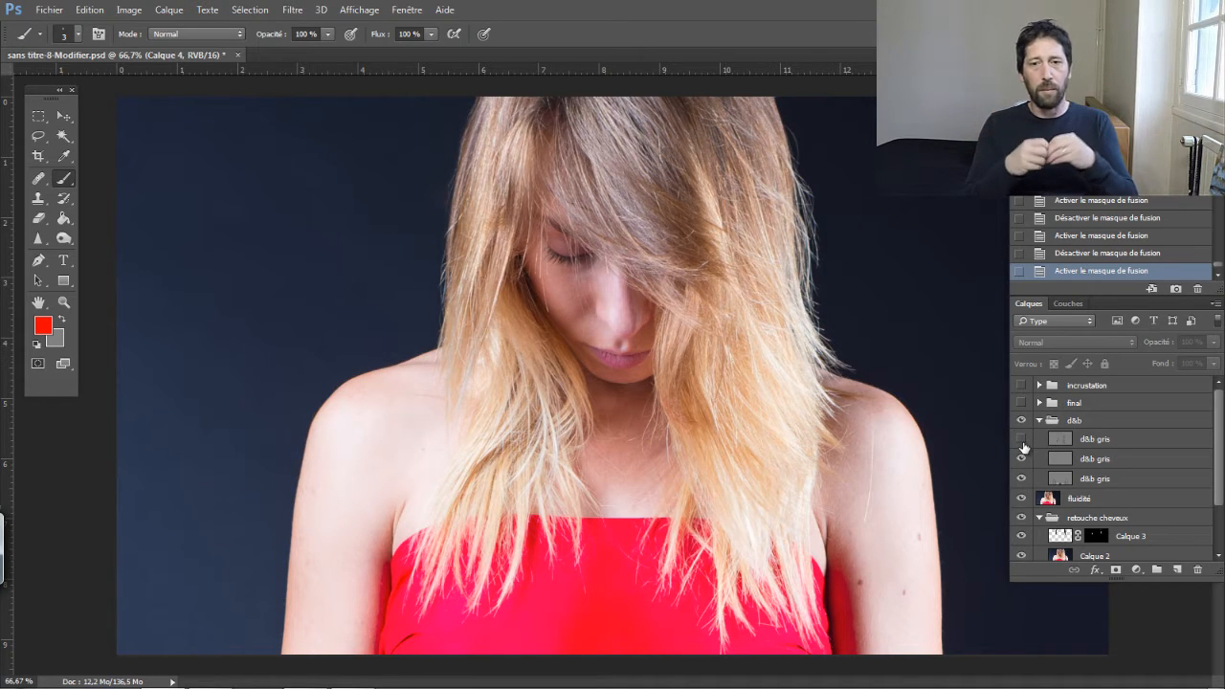
Step: Compare the hair shading with and without the uppermost d&b gris layer
left_click(1022, 443)
left_click(1023, 443)
left_click(1022, 443)
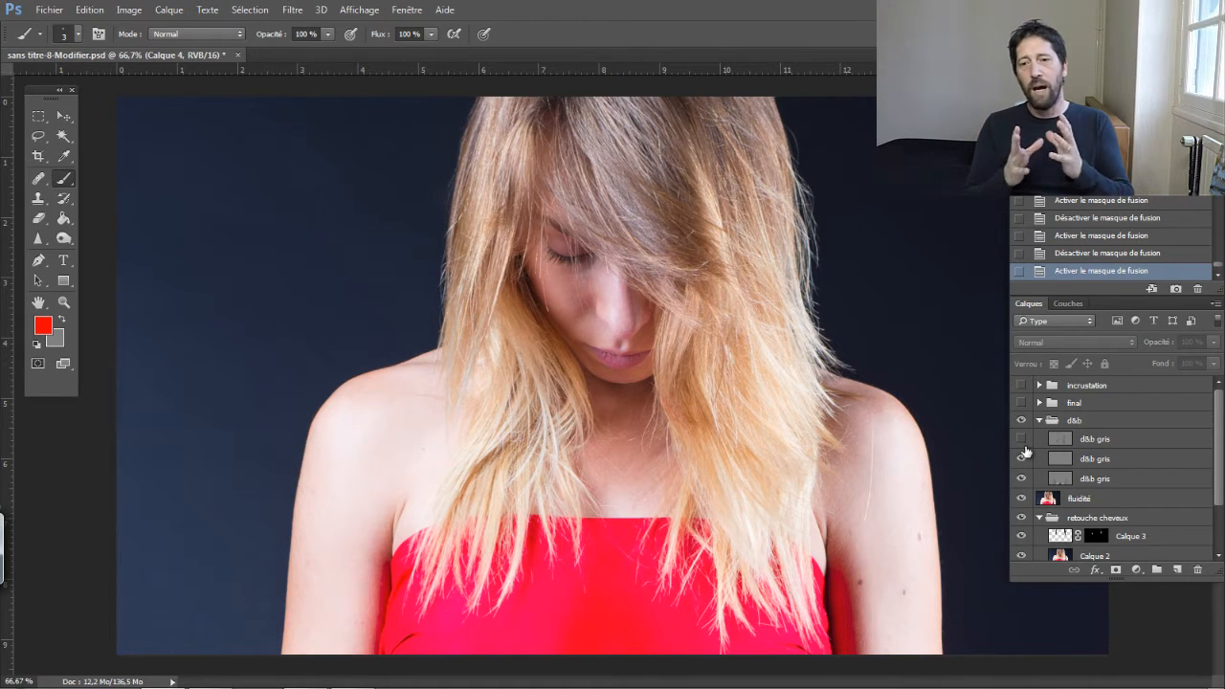
left_click(1022, 443)
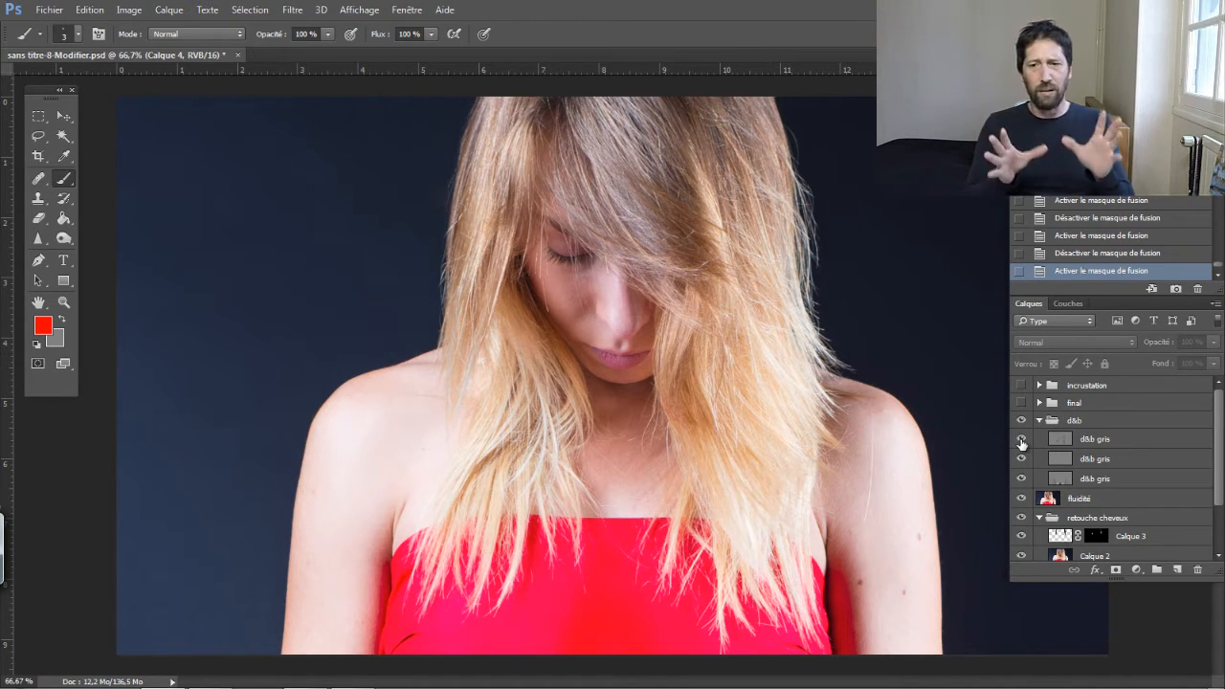
left_click(1021, 442)
left_click(1022, 442)
left_click(1022, 442)
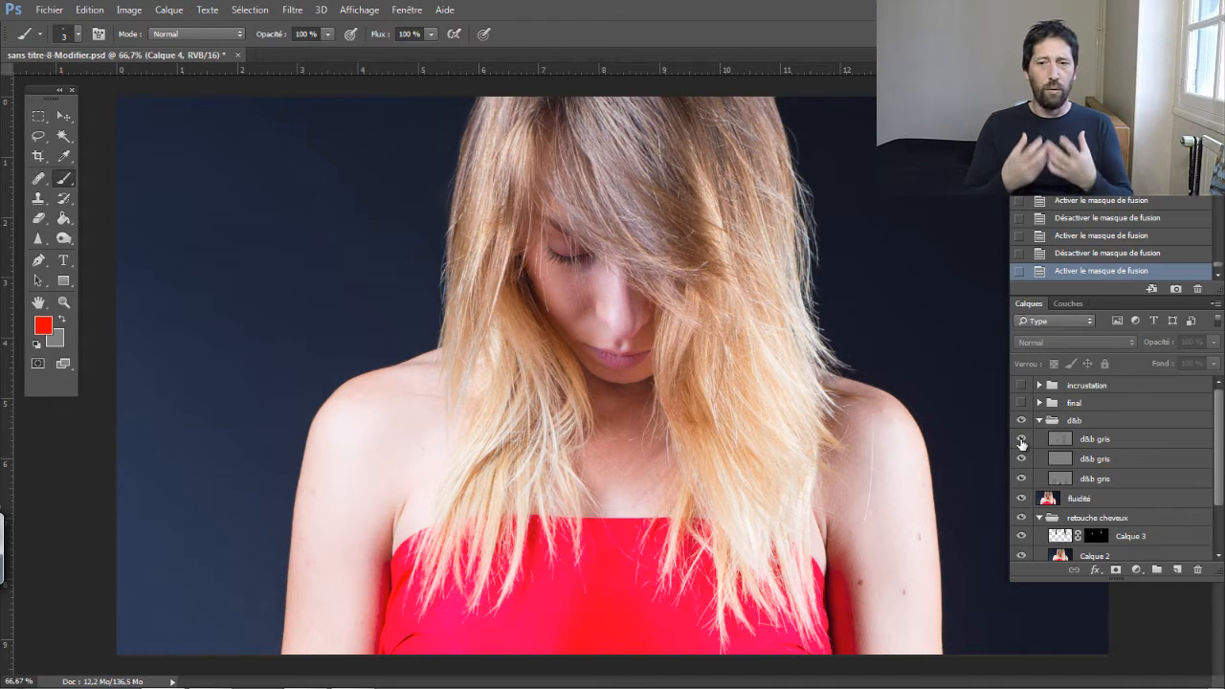
left_click(1021, 443)
left_click(1021, 442)
left_click(1022, 442)
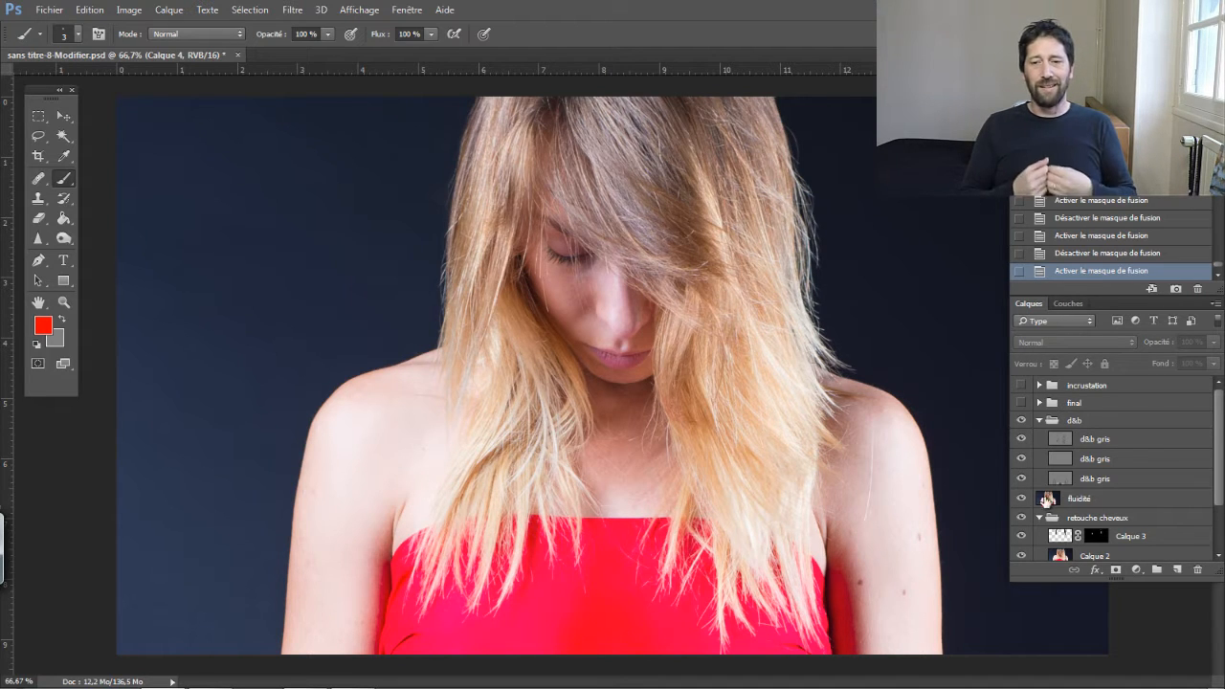
Step: Isolate the lowest d&b gris layer to examine its dodge and burn strokes, and hide it
left_click(1091, 479)
left_click(1021, 479, "alt")
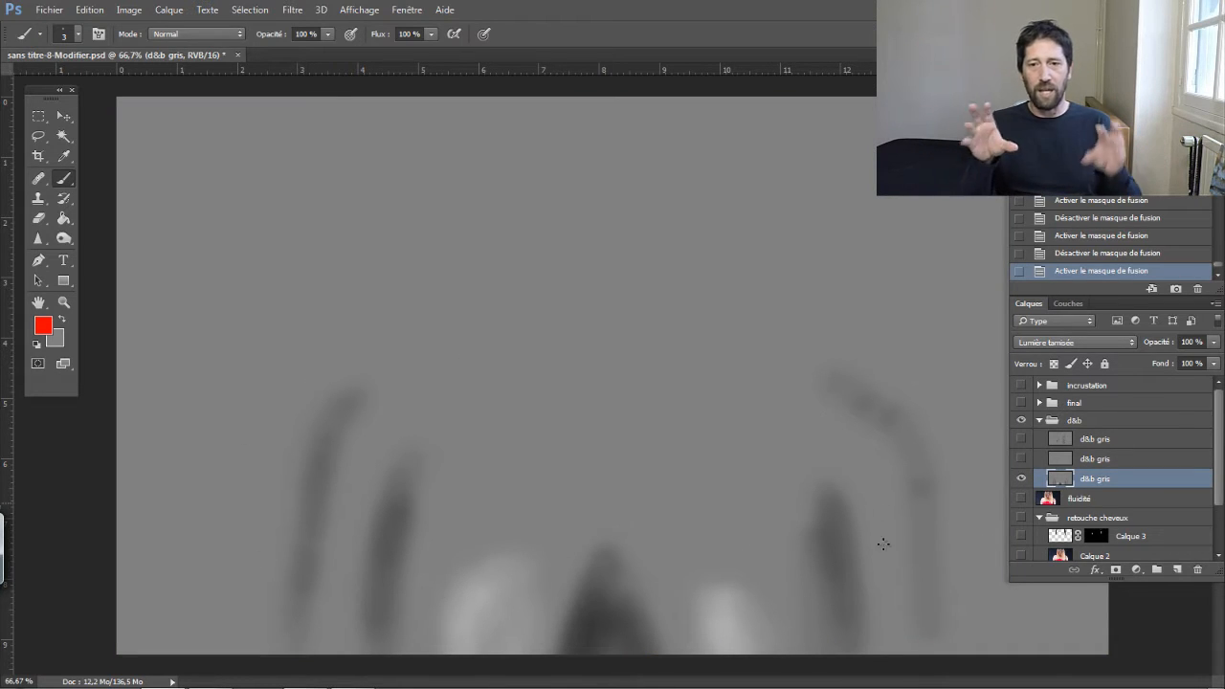
left_click(1022, 479)
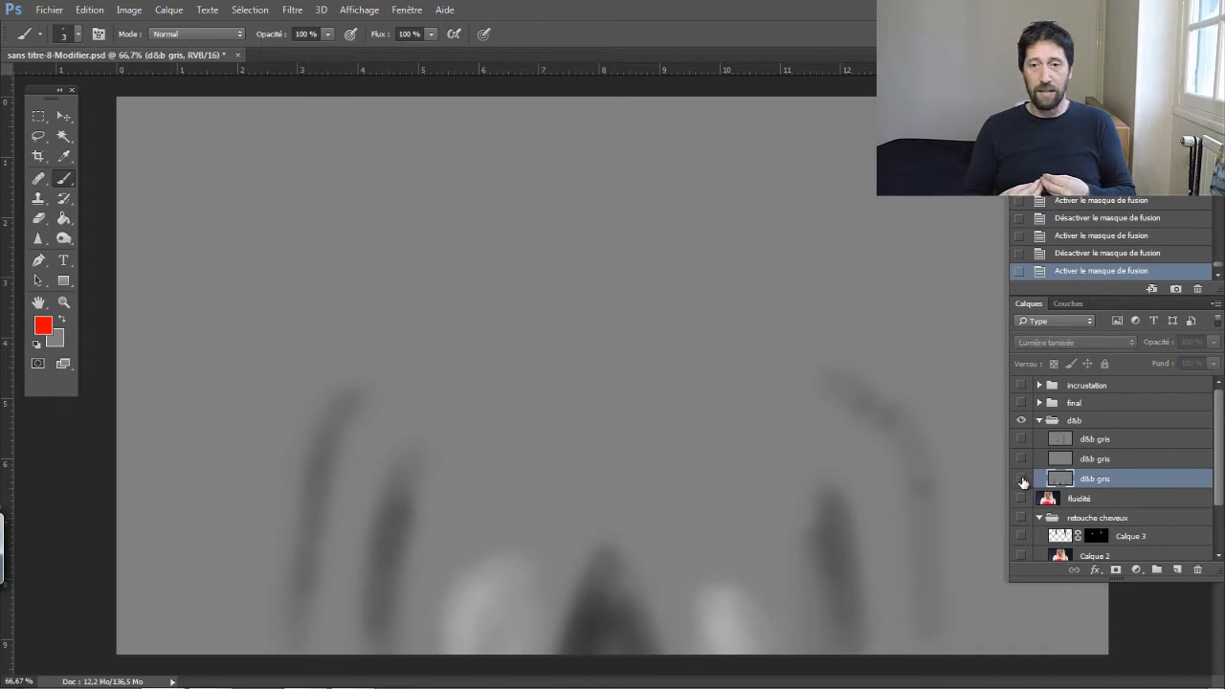
Step: Display only the middle d&b gris layer and raise its opacity to 100 % to examine its strokes
left_click(1022, 460)
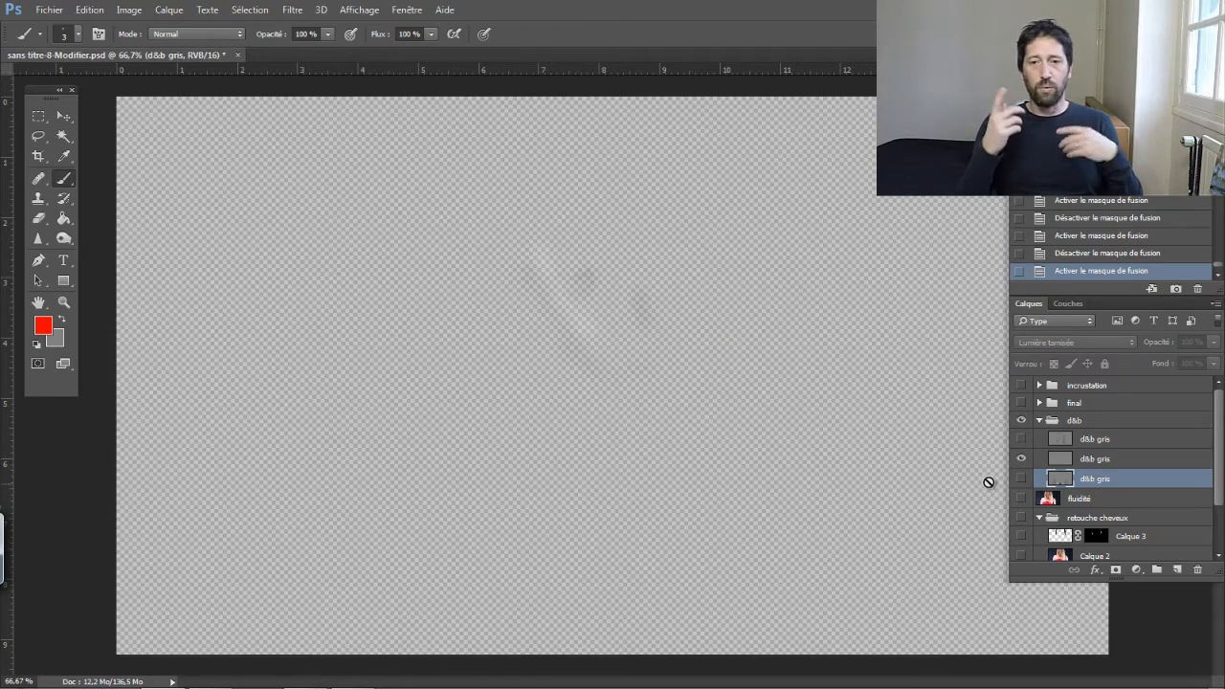
left_click(1059, 459)
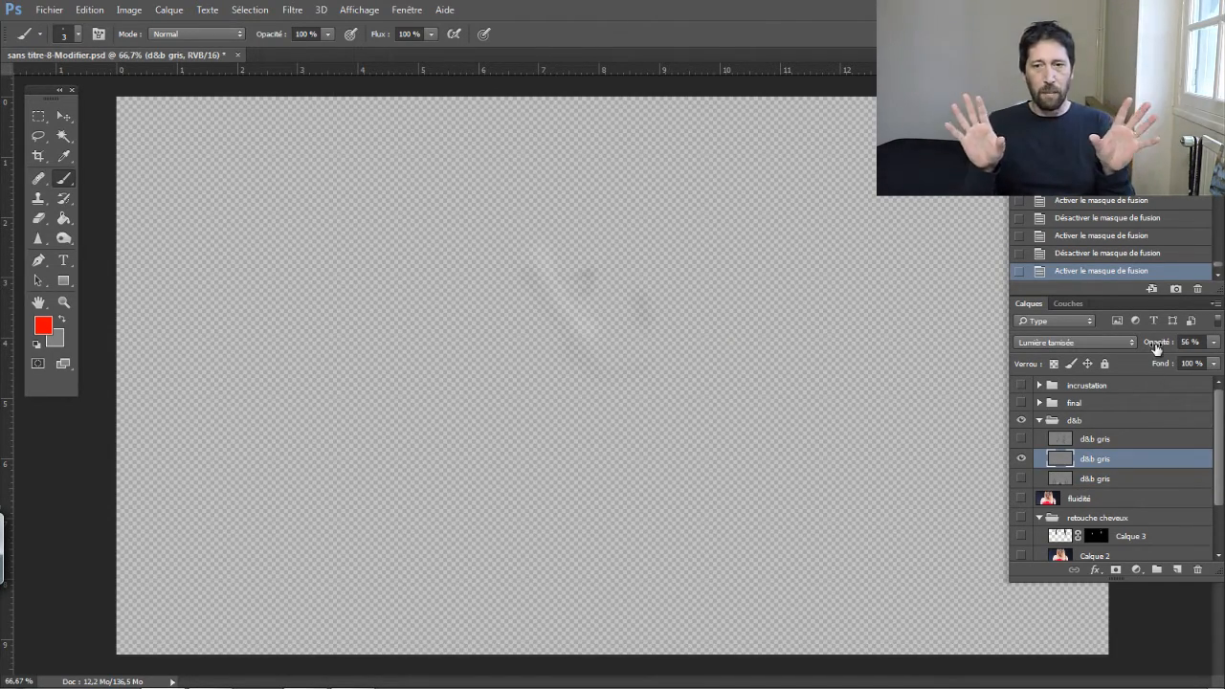
left_click_drag(1157, 348, 1208, 357)
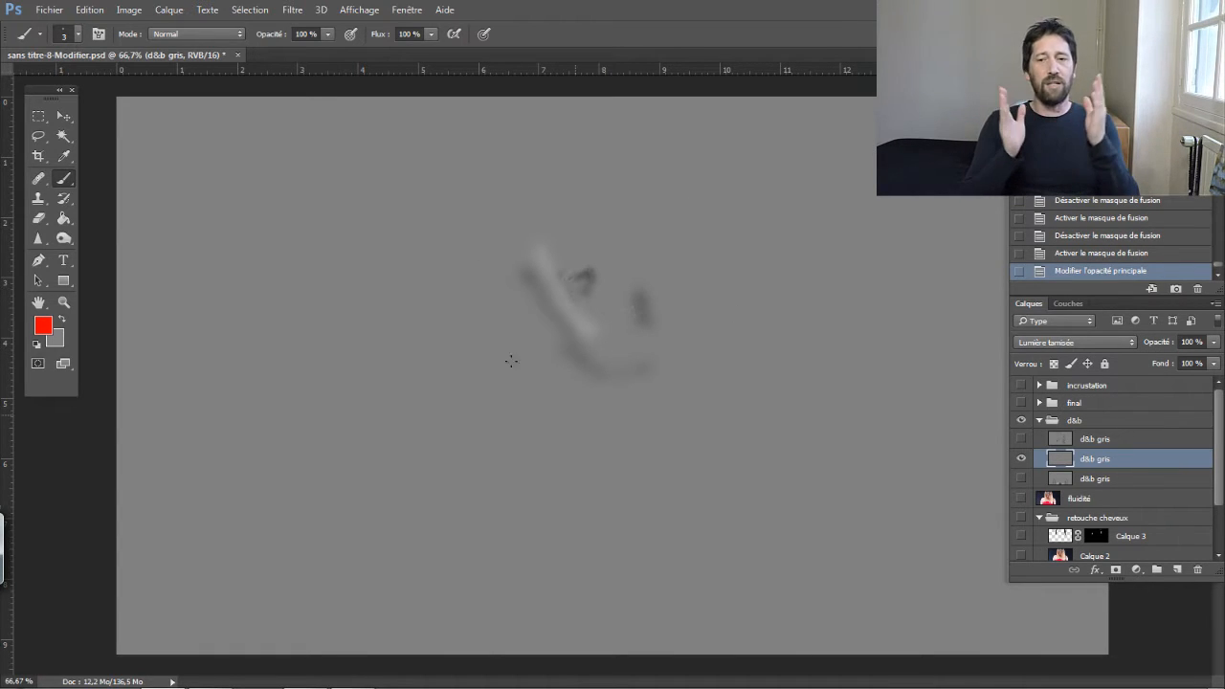
Step: Set the middle d&b gris layer's opacity back to 56 % and display the uppermost d&b gris layer alone
left_click(1021, 458)
left_click(1022, 438)
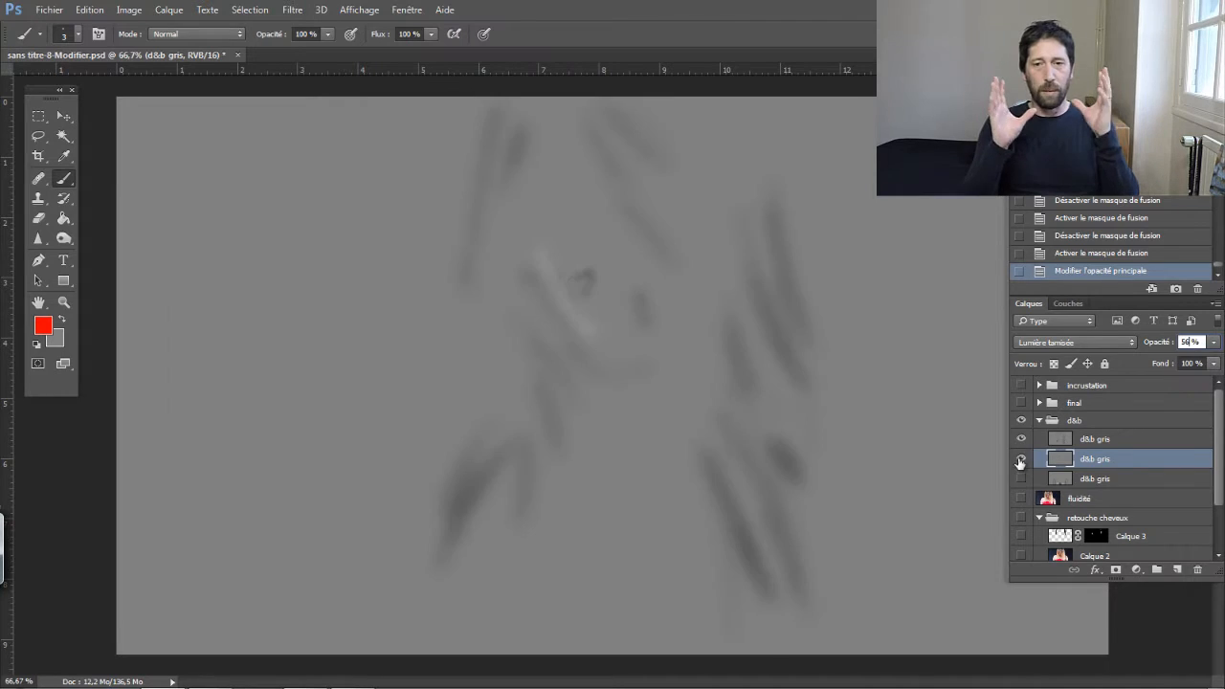
left_click(1067, 443)
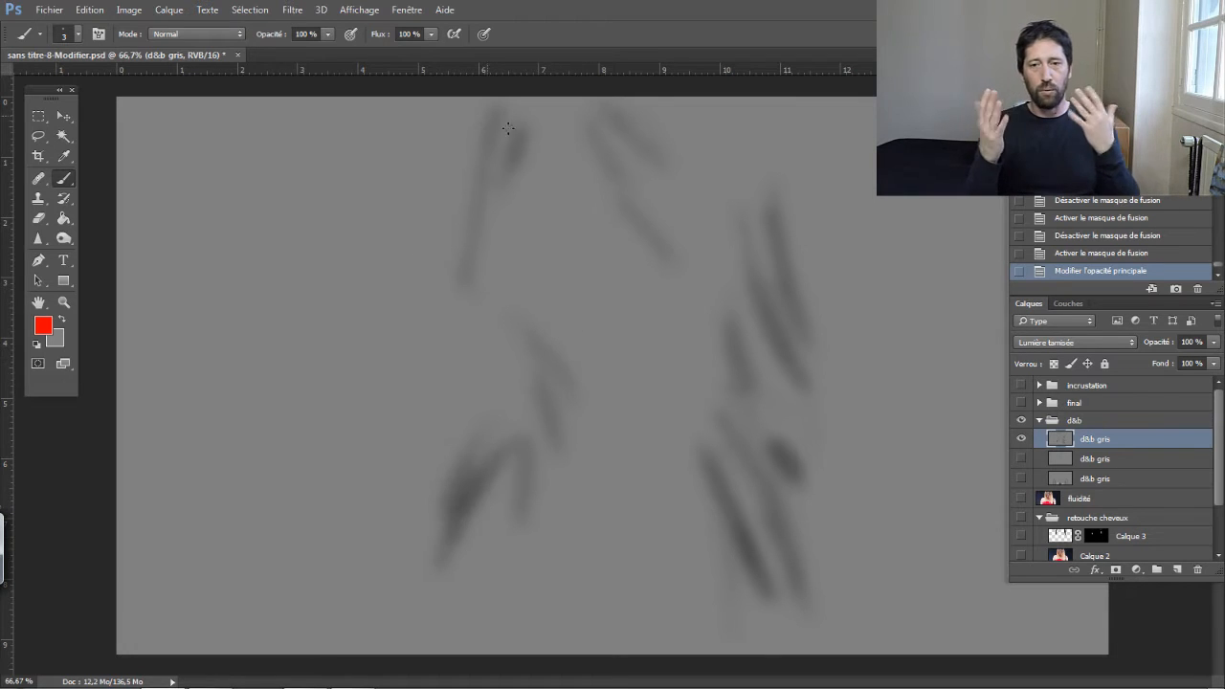
Step: Show the middle and lowest d&b gris layers and the fluidité layer again over the portrait
left_click(1021, 459)
left_click(1022, 478)
left_click(1022, 498)
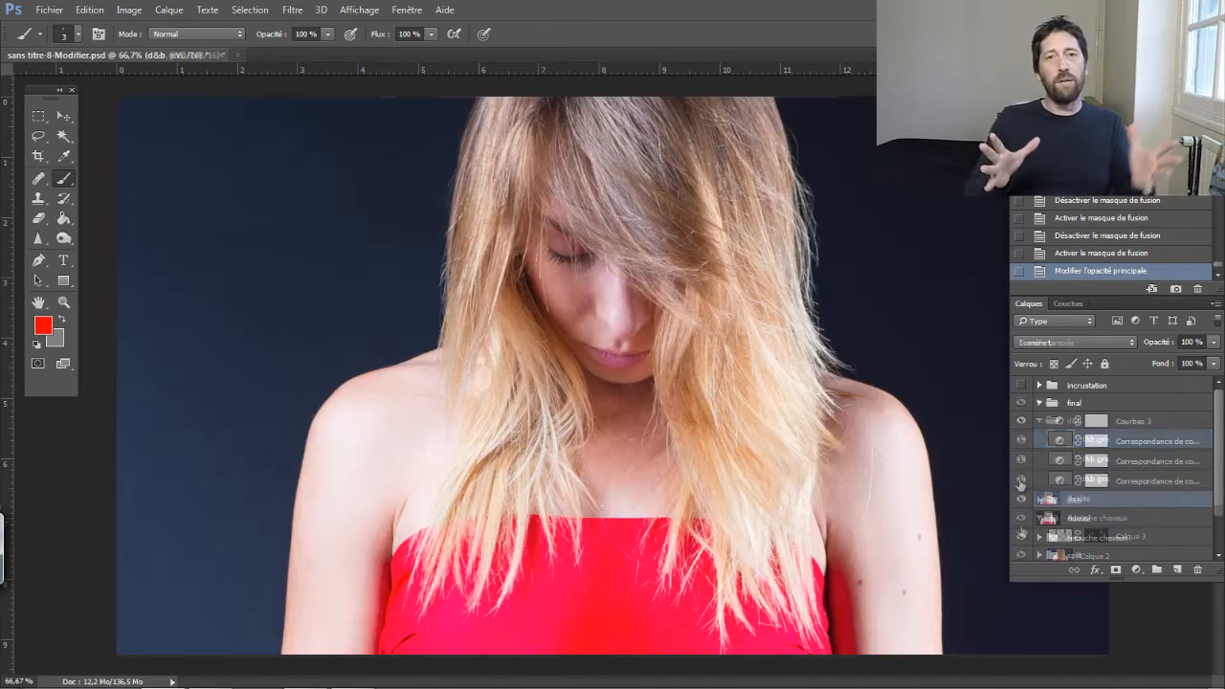
Step: Compare the portrait with and without the color adjustments of the final group
left_click(1022, 402)
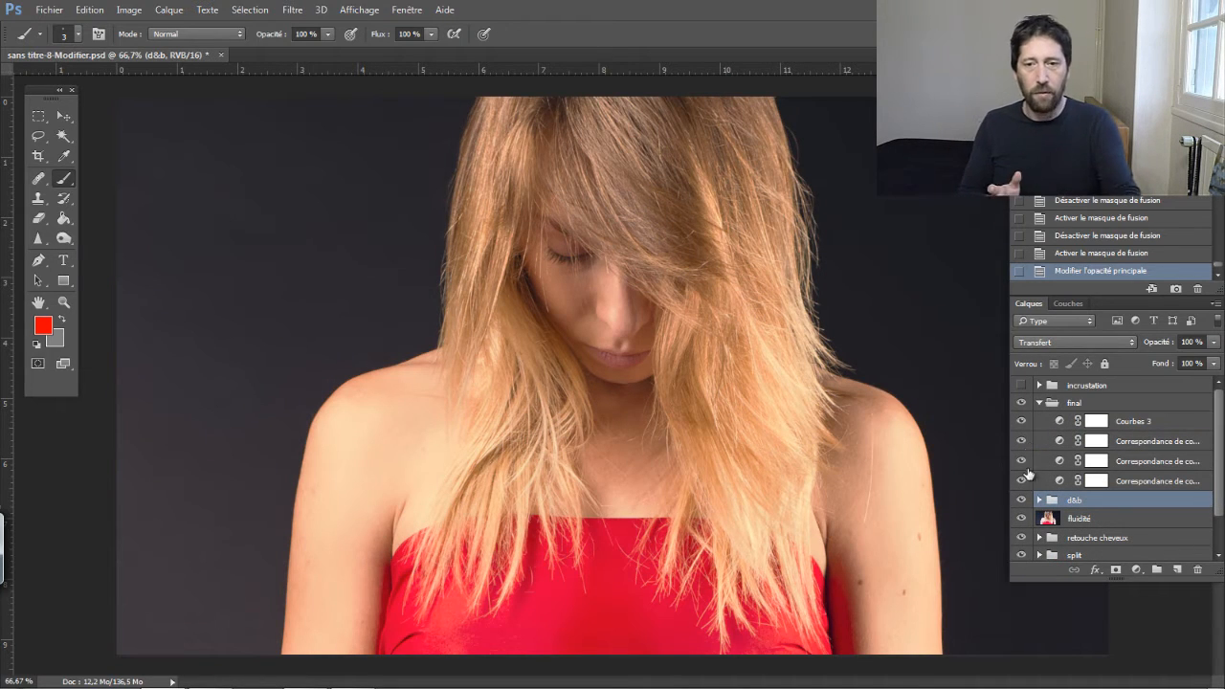
left_click(1021, 402)
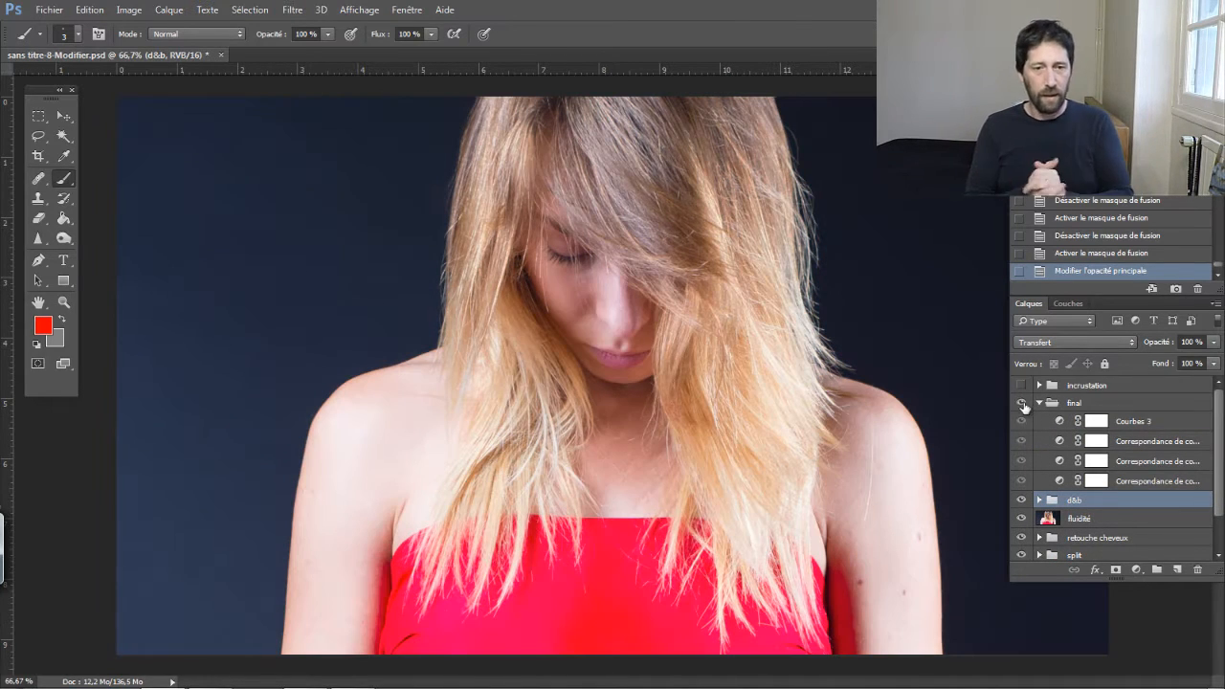
Step: With the final group hidden, create a new group above d&b and add a Color Lookup adjustment layer inside it
left_click(1021, 403)
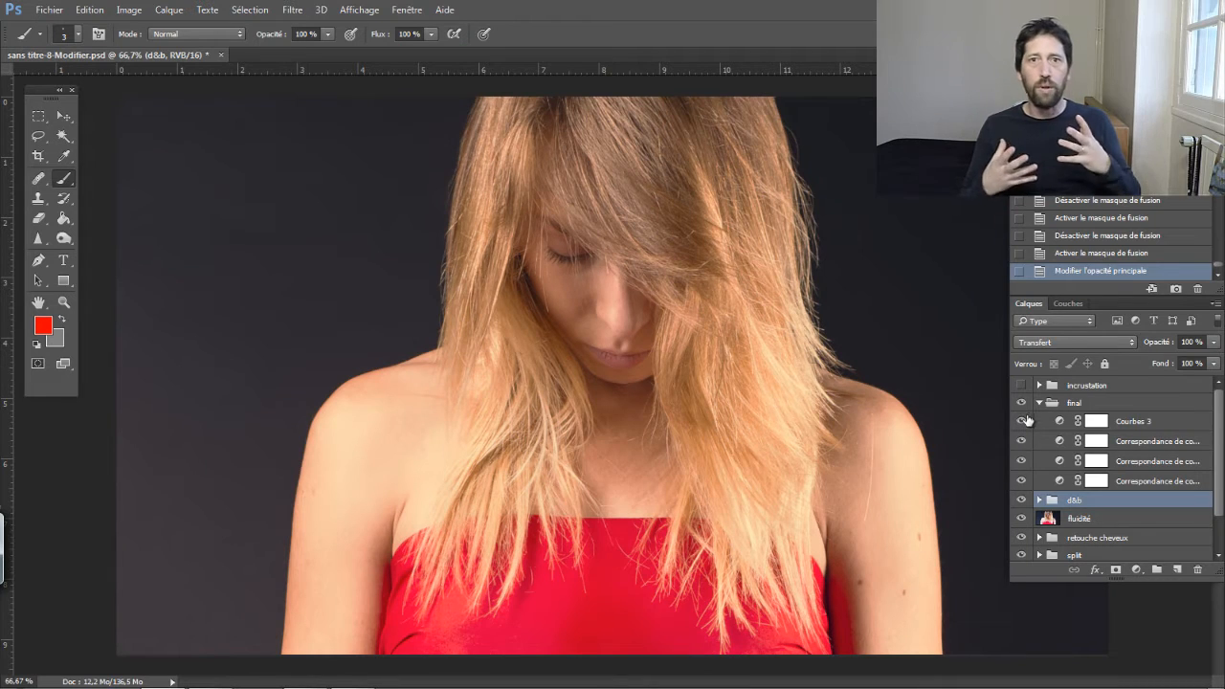
left_click(1137, 569)
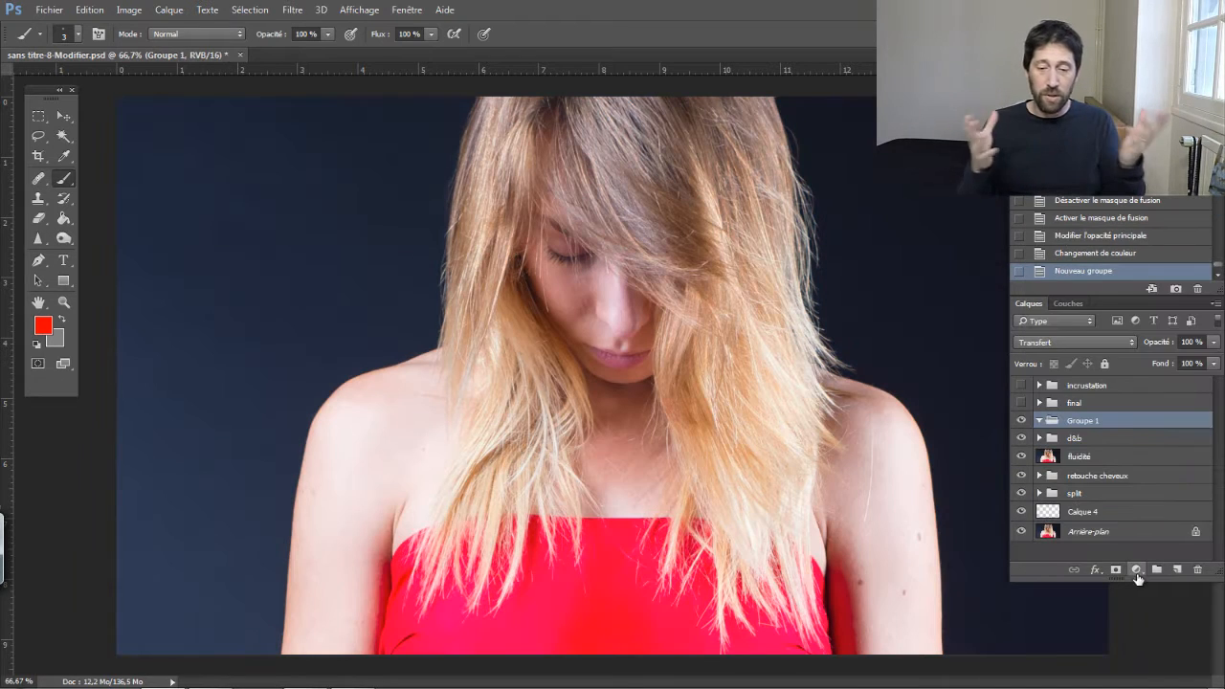
left_click(1137, 573)
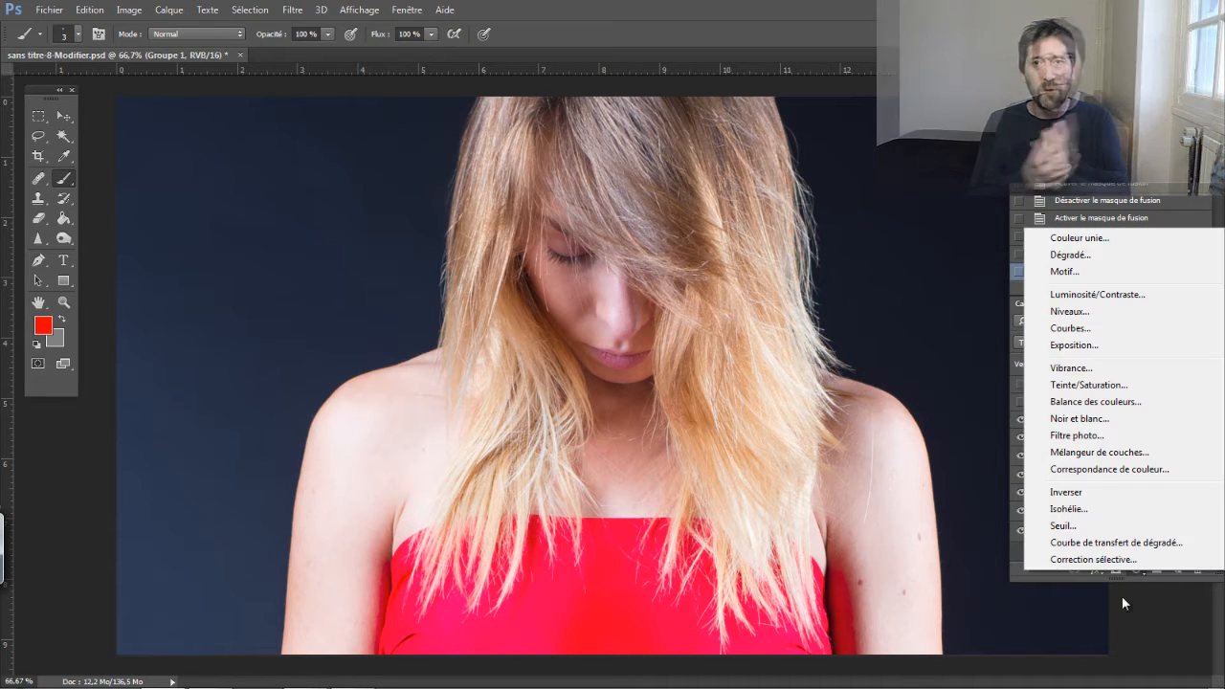
left_click(1102, 471)
left_click_drag(866, 186, 215, 112)
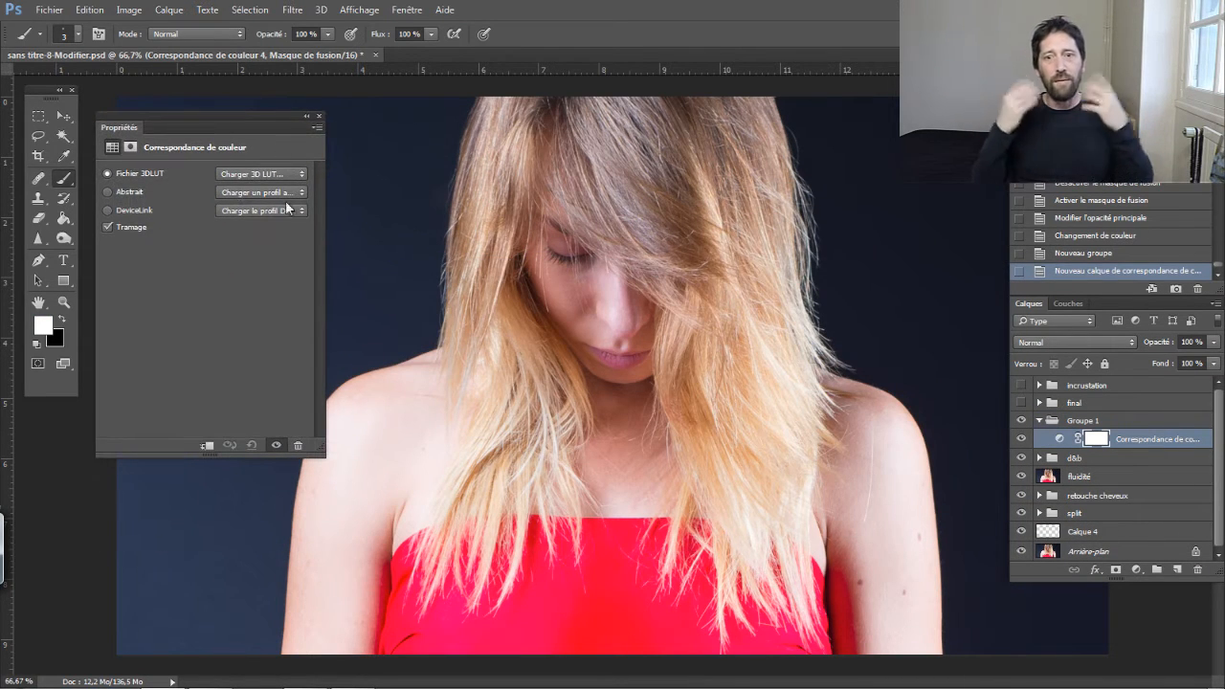
Step: Try successive 3DLUT presets on the color lookup layer, settle on EdgyAmber.3DL, and lower the layer's opacity to soften the effect
left_click(249, 173)
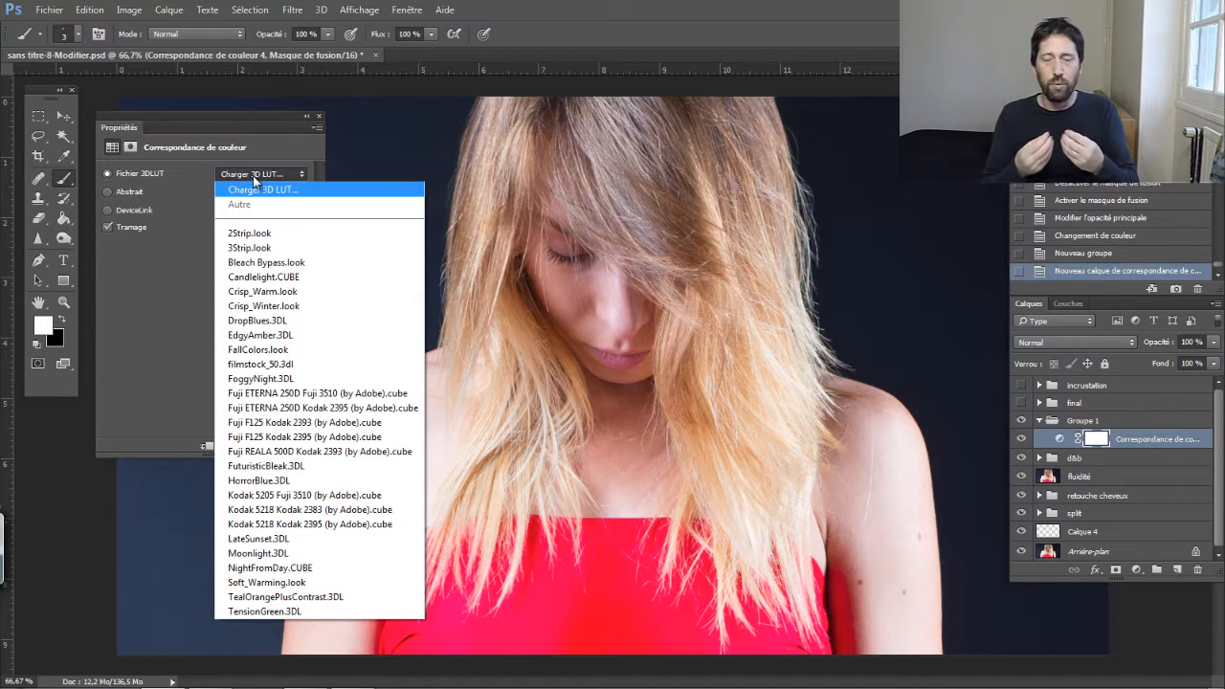
left_click(254, 180)
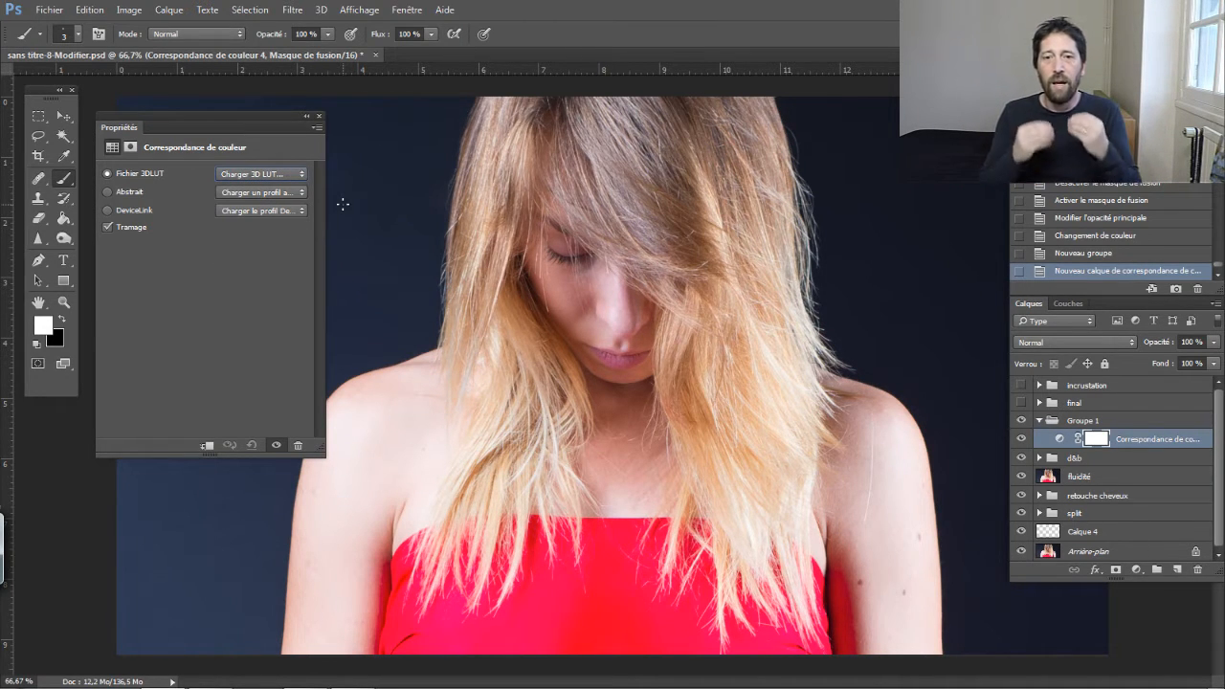
key("Down")
key("Down")
key("Down")
key("Down")
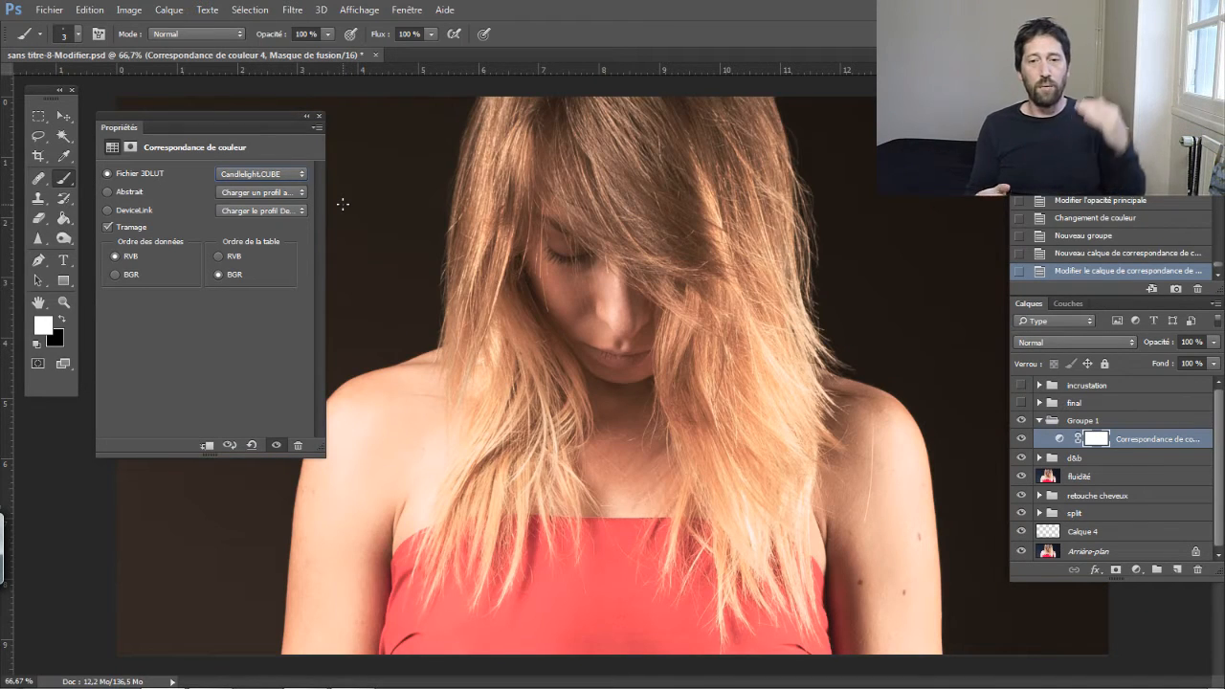
key("Down")
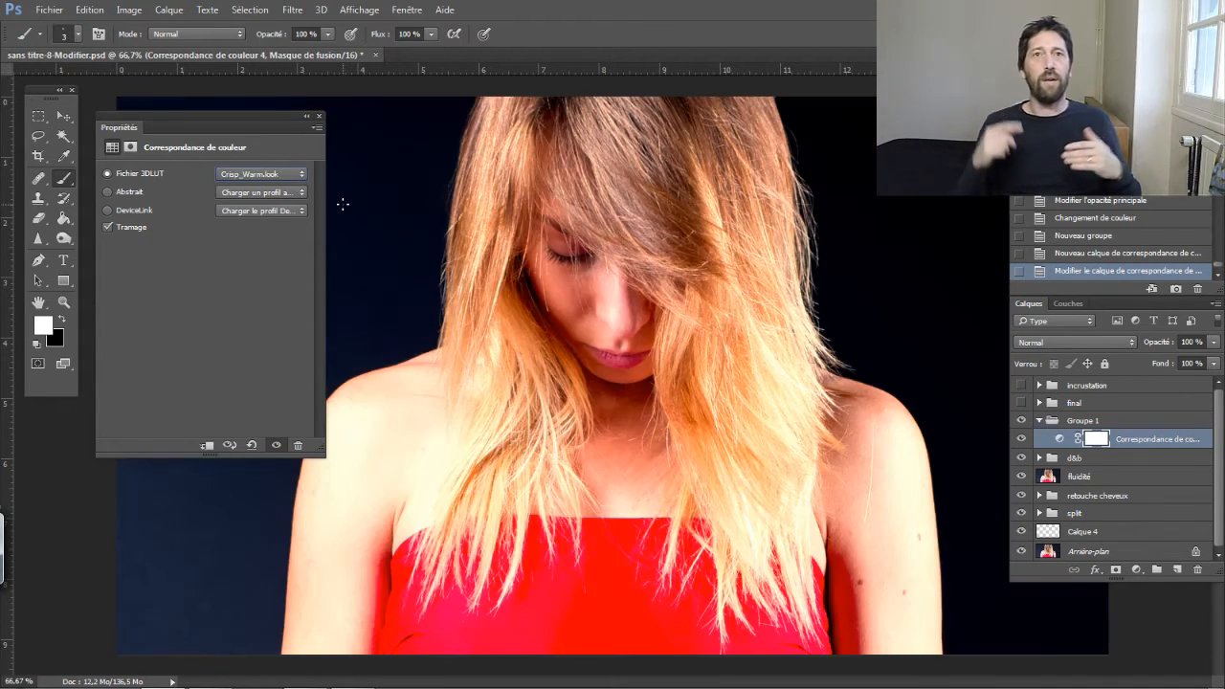
key("Down")
key("Down")
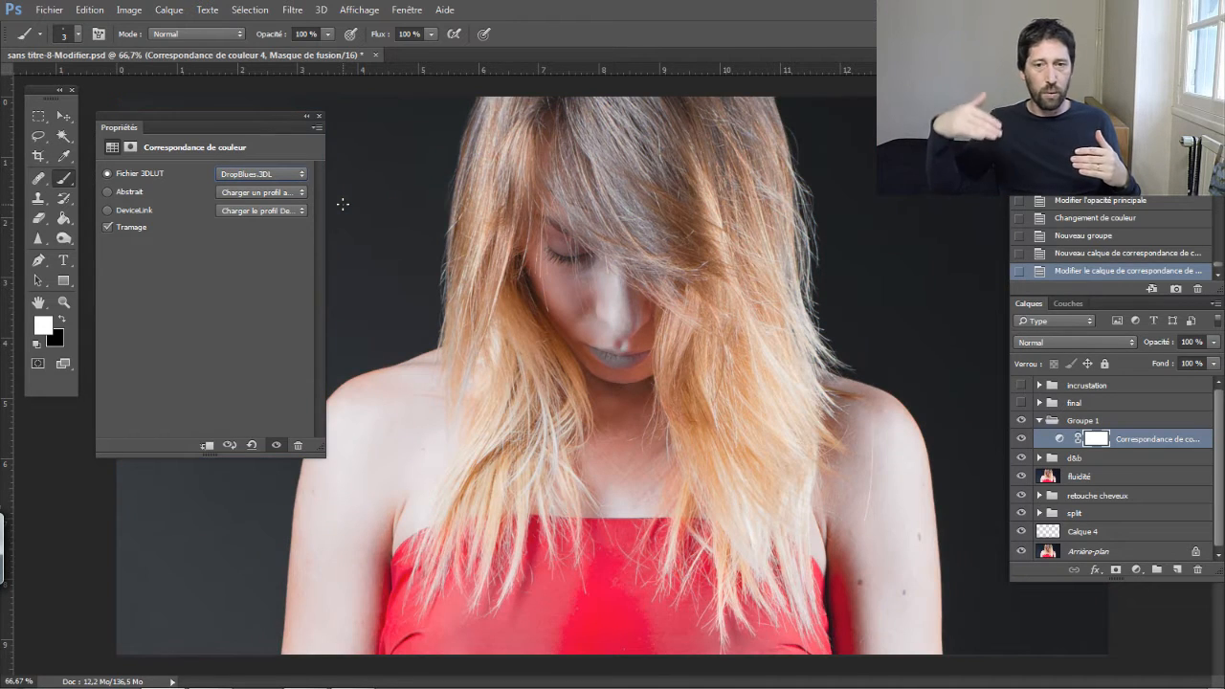
key("Down")
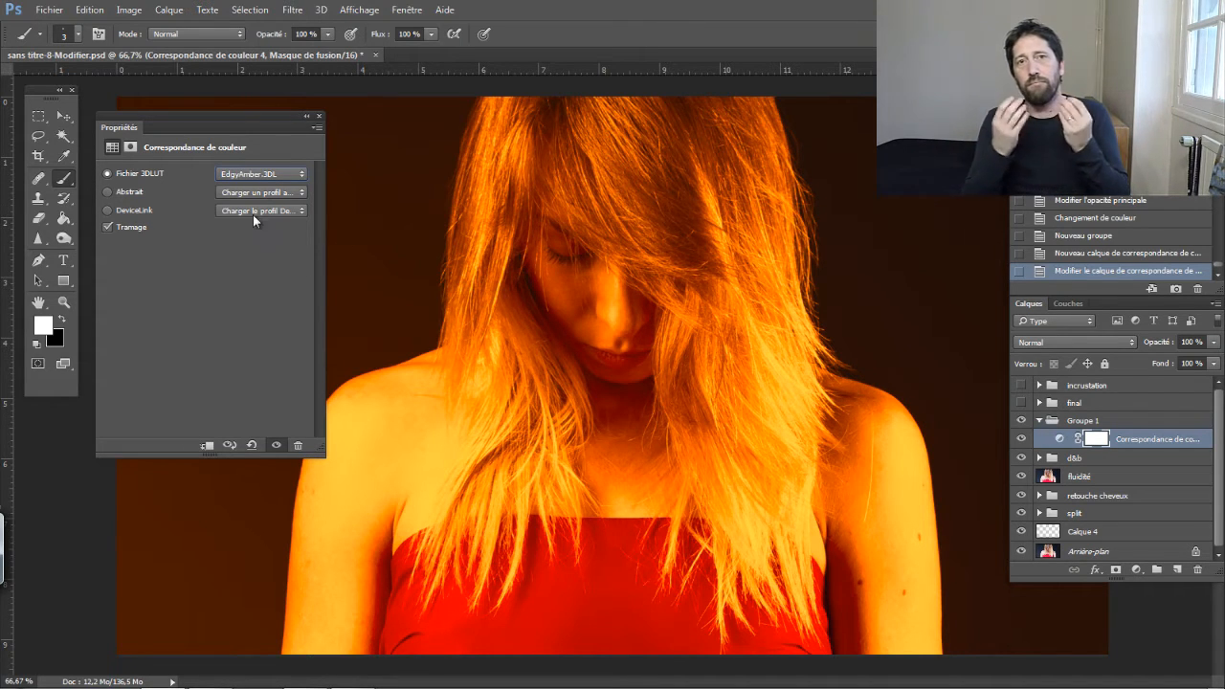
left_click(319, 117)
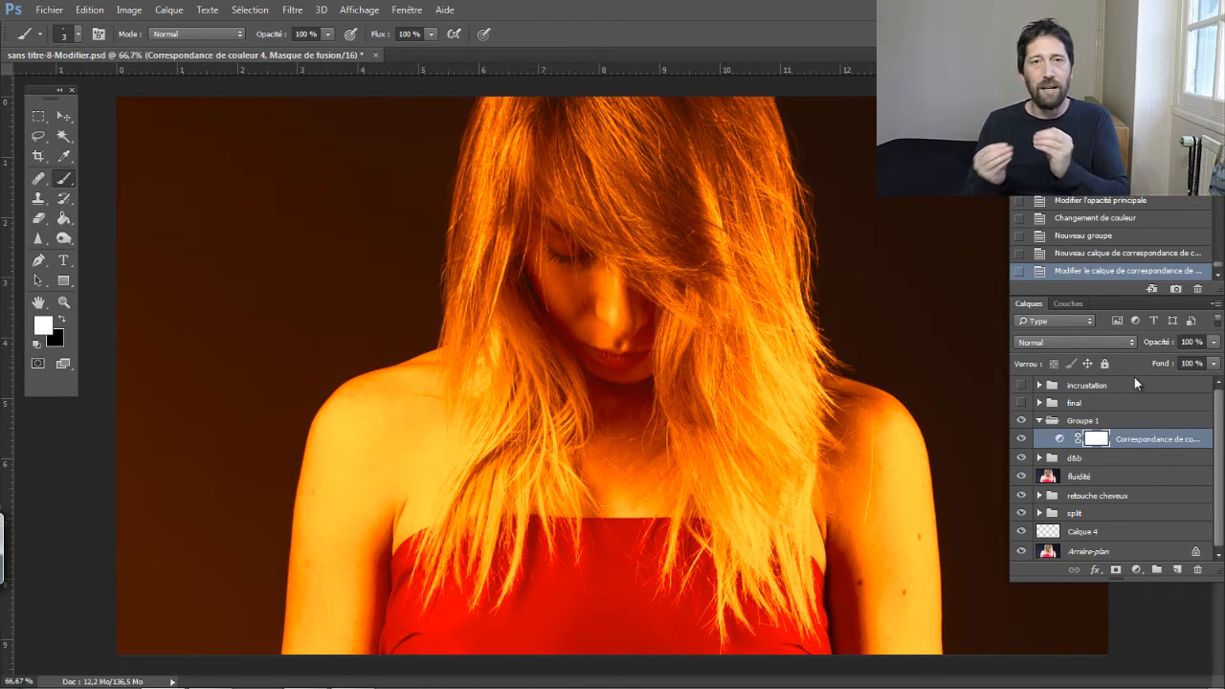
left_click_drag(1162, 345, 1118, 345)
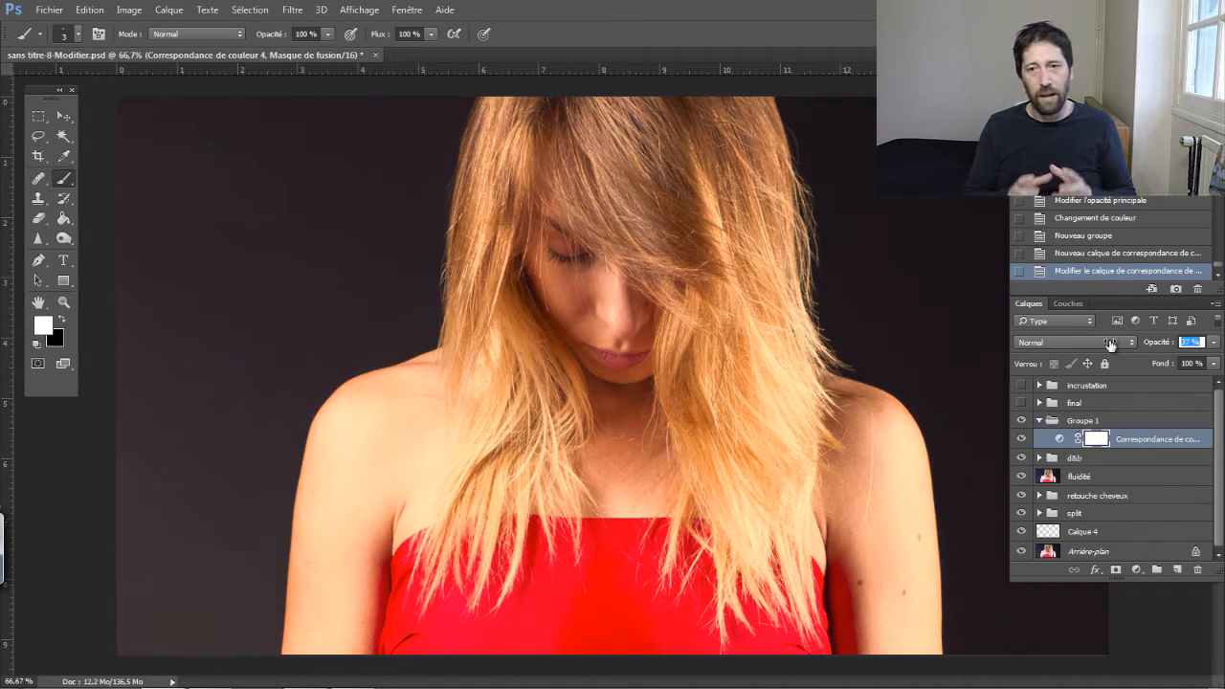
Step: Collapse the final group, select Groupe 1, and add a second Color Lookup adjustment layer in it
left_click(1137, 569)
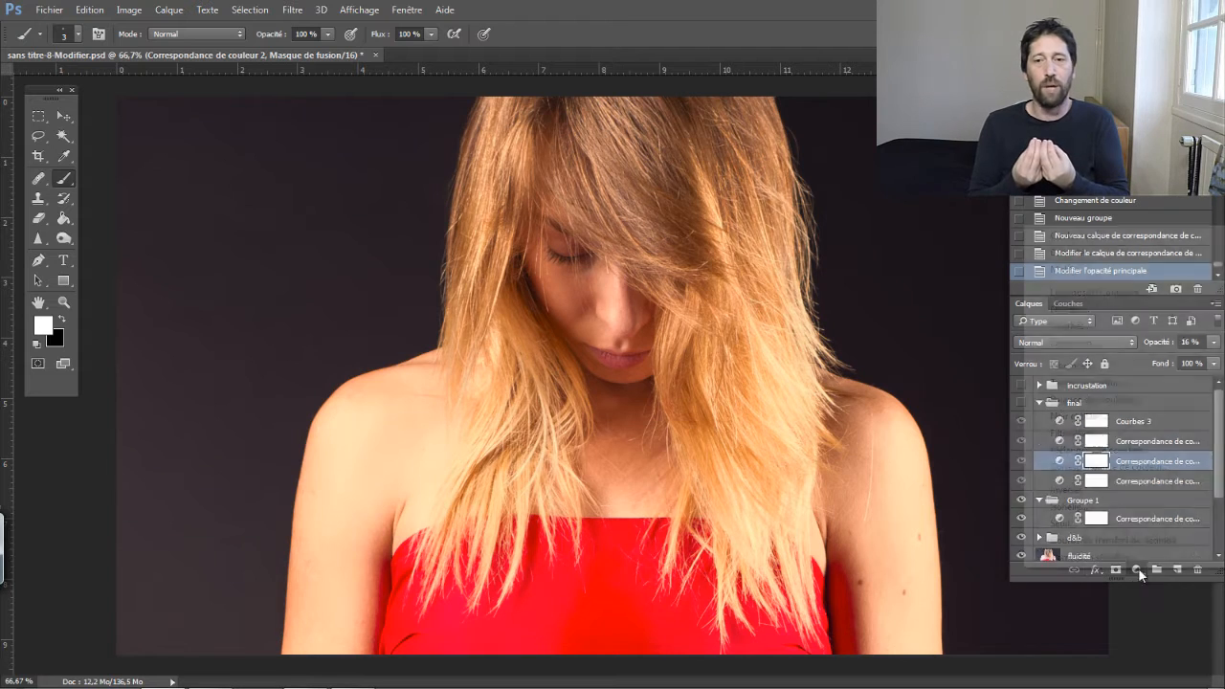
key("Escape")
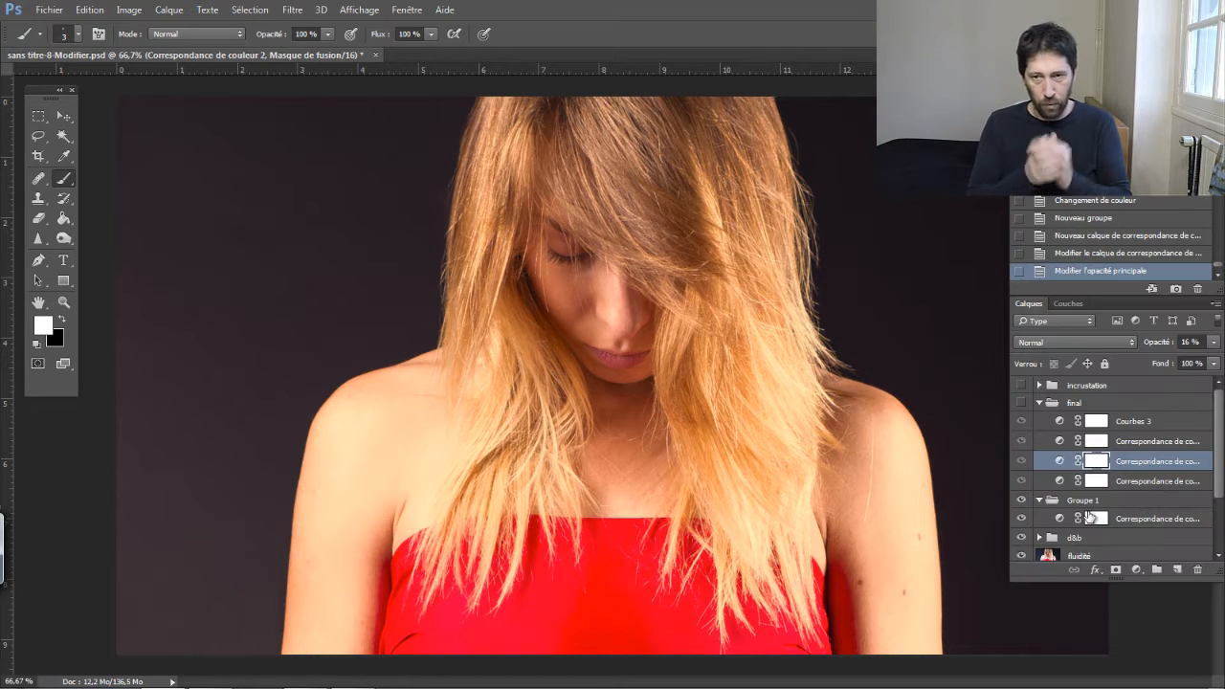
left_click(1051, 403)
left_click(1082, 422)
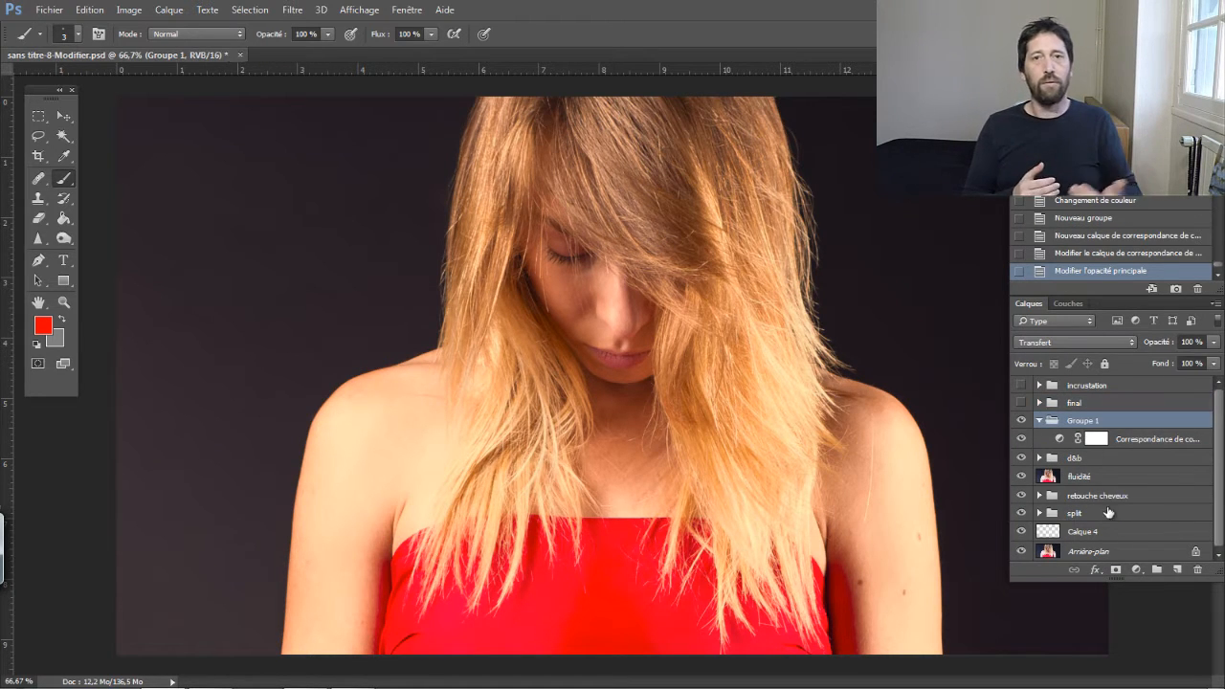
left_click(1137, 569)
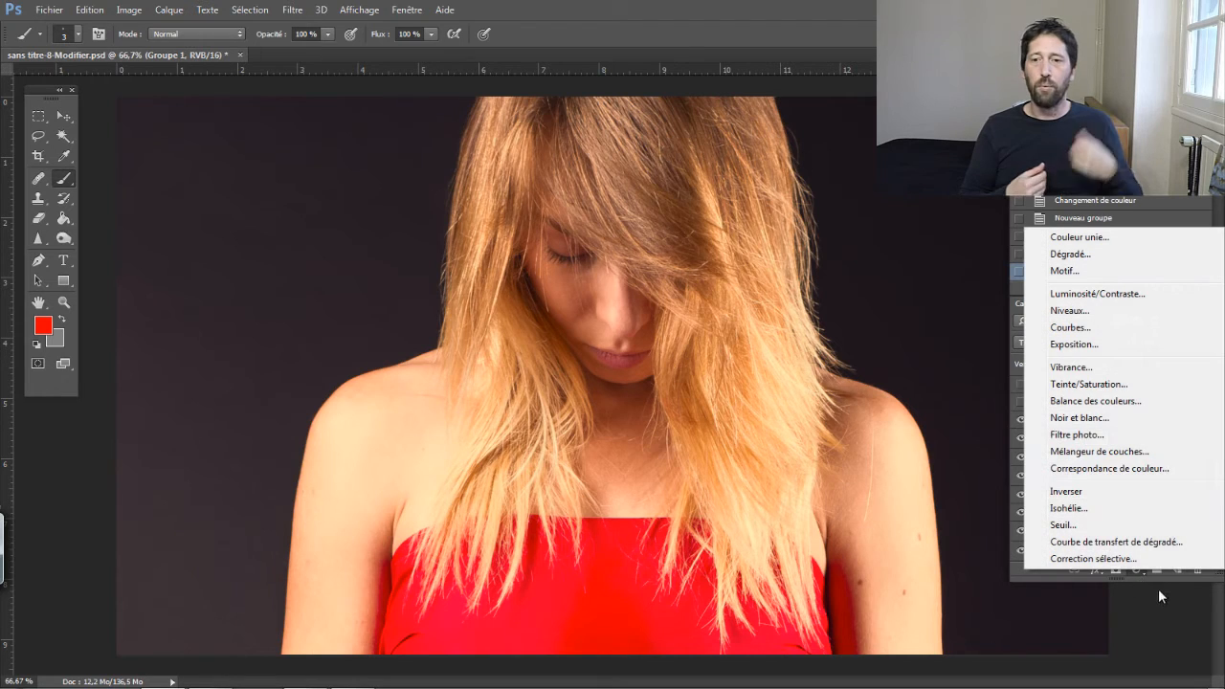
left_click(1085, 469)
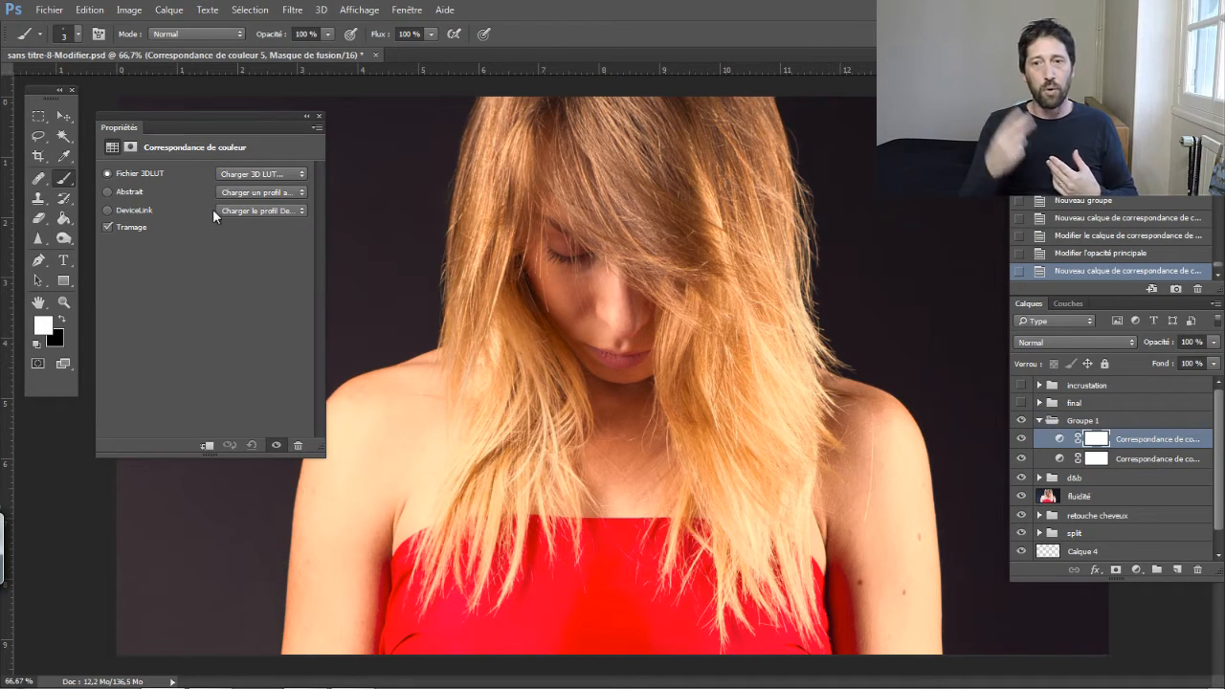
Step: Apply the abstract profile Gold-Blue to the second color lookup layer and reduce its opacity to 18 %
left_click(244, 197)
left_click(259, 199)
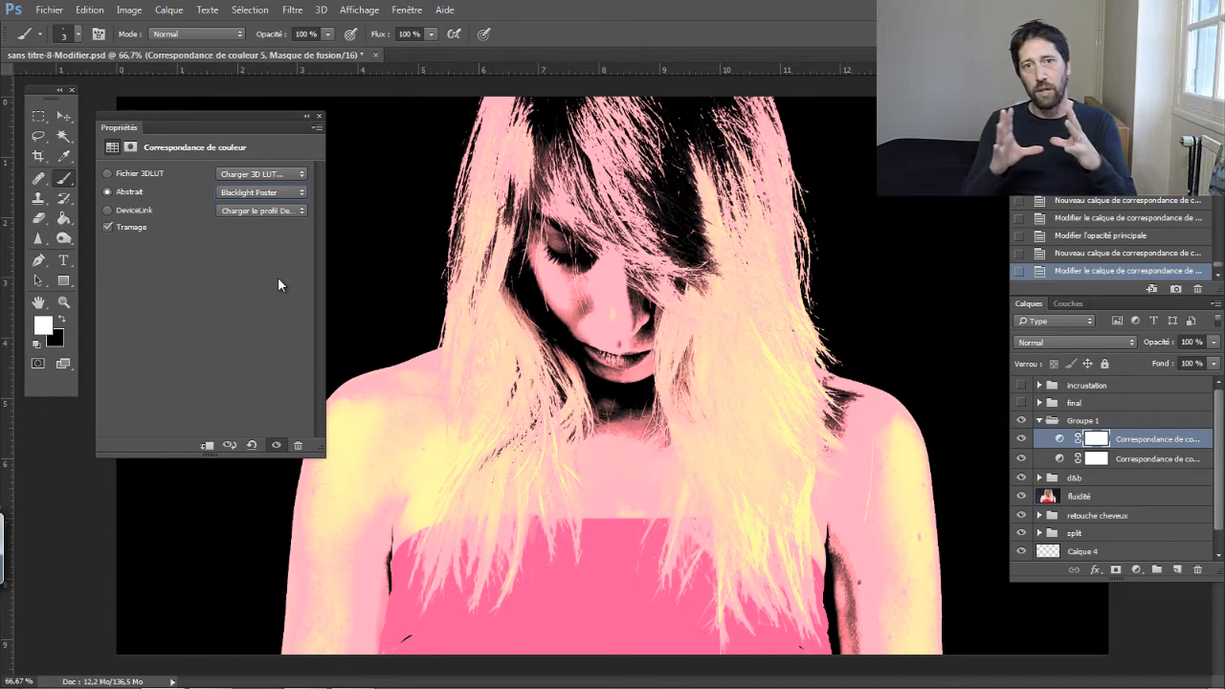
key("Down")
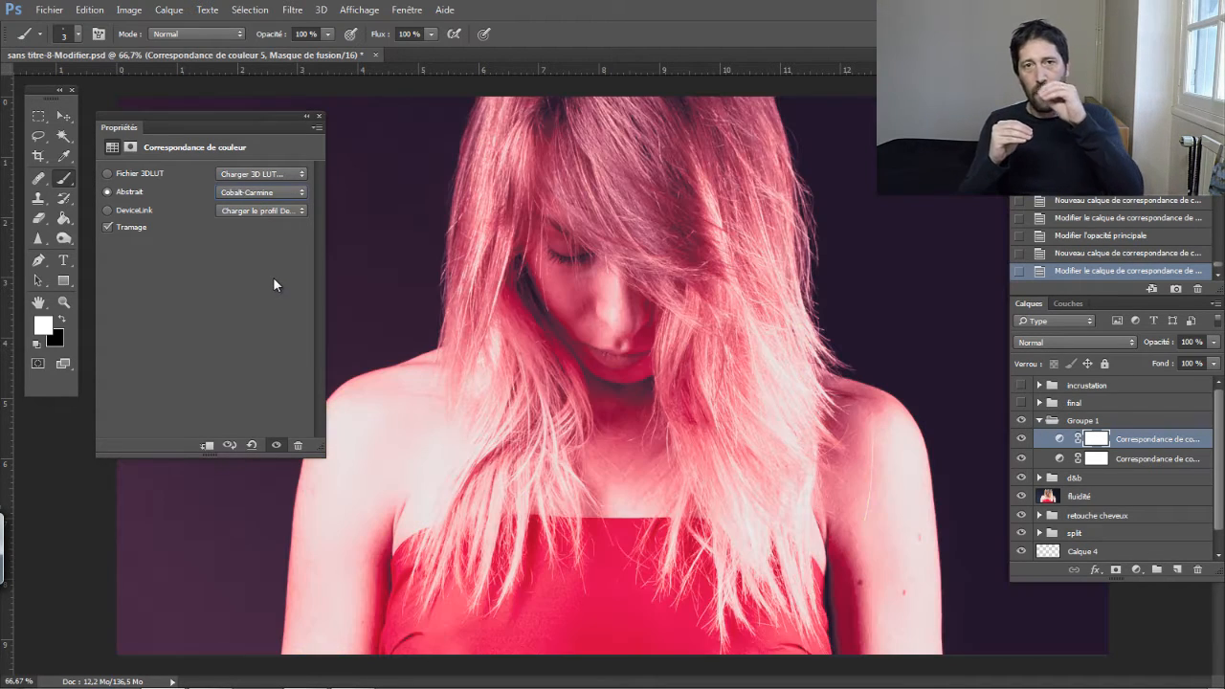
key("Down")
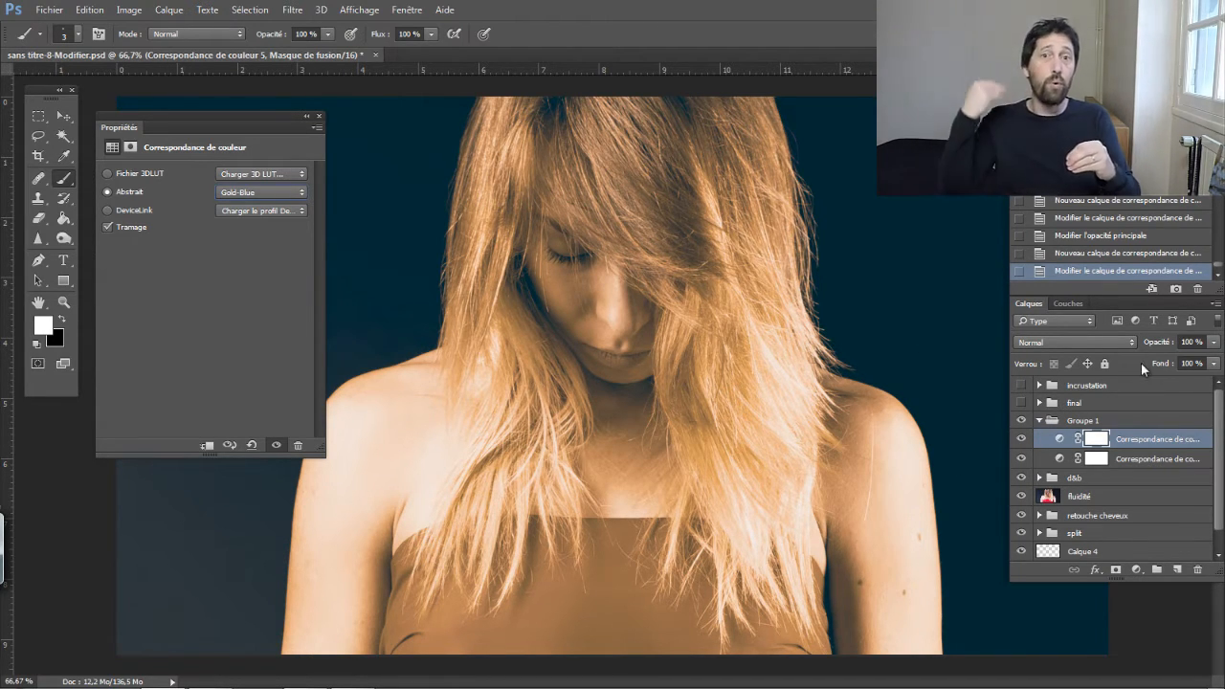
left_click_drag(1167, 347, 1100, 346)
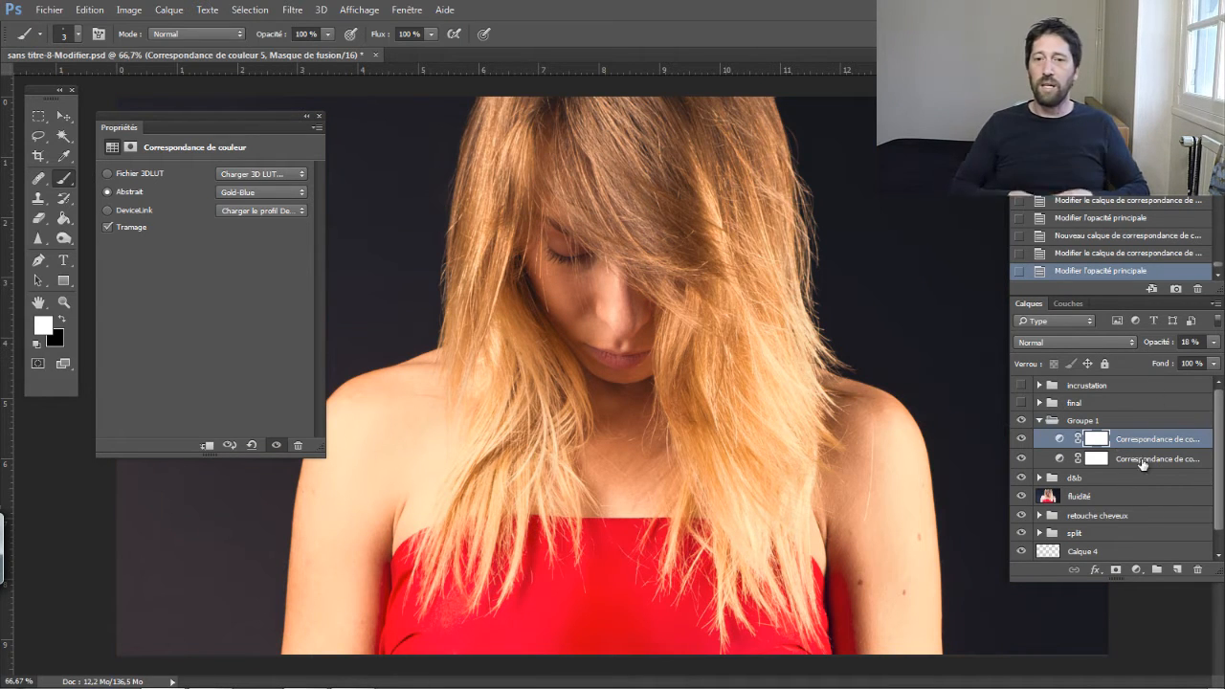
Step: Add a third Color Lookup layer in Groupe 1 using the DeviceLink profile Smokey, at 52 % opacity
left_click(1136, 569)
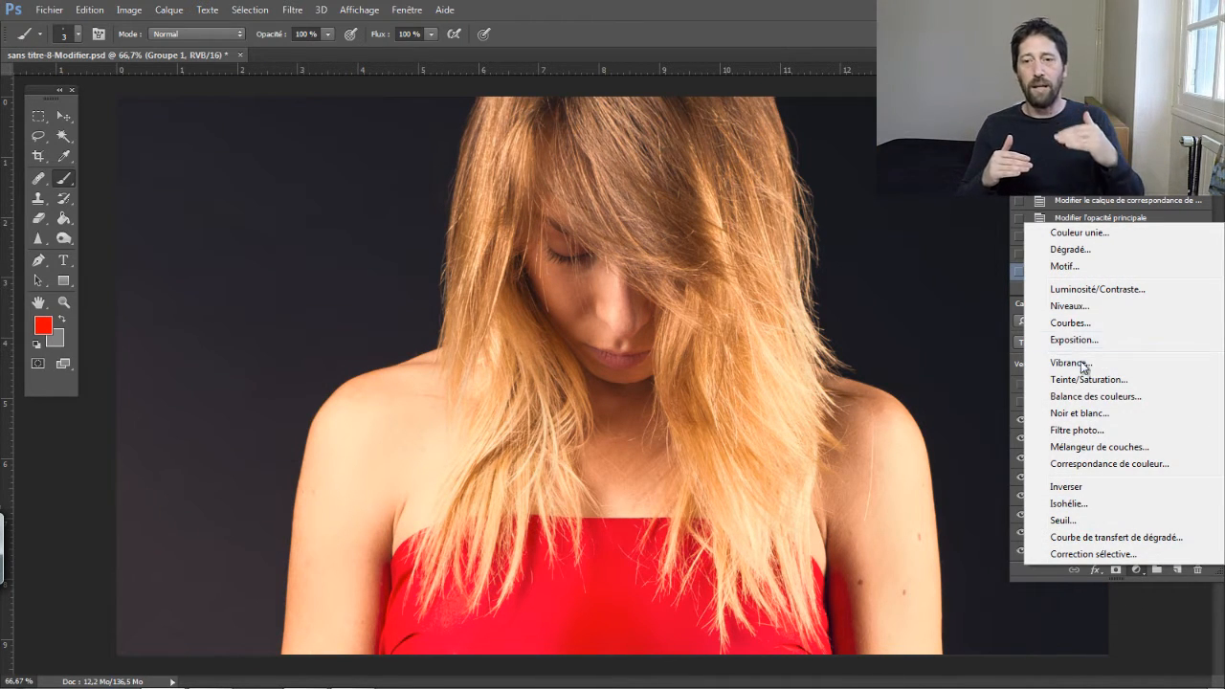
left_click(1087, 465)
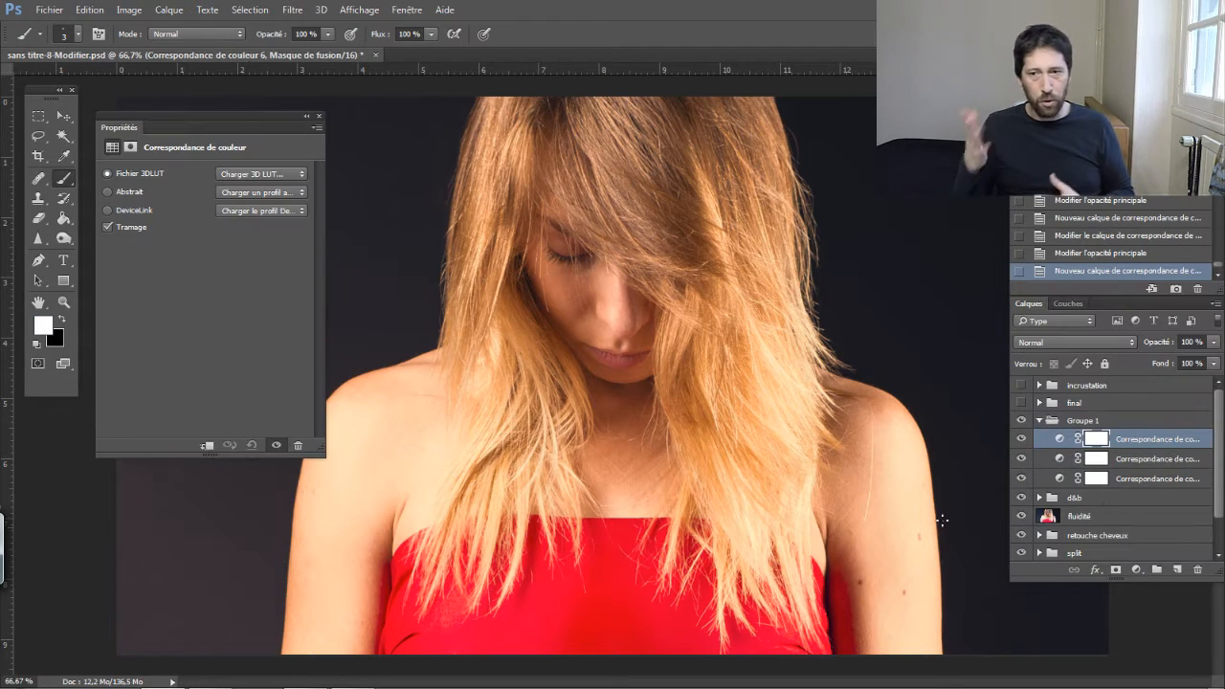
left_click(258, 211)
left_click(256, 210)
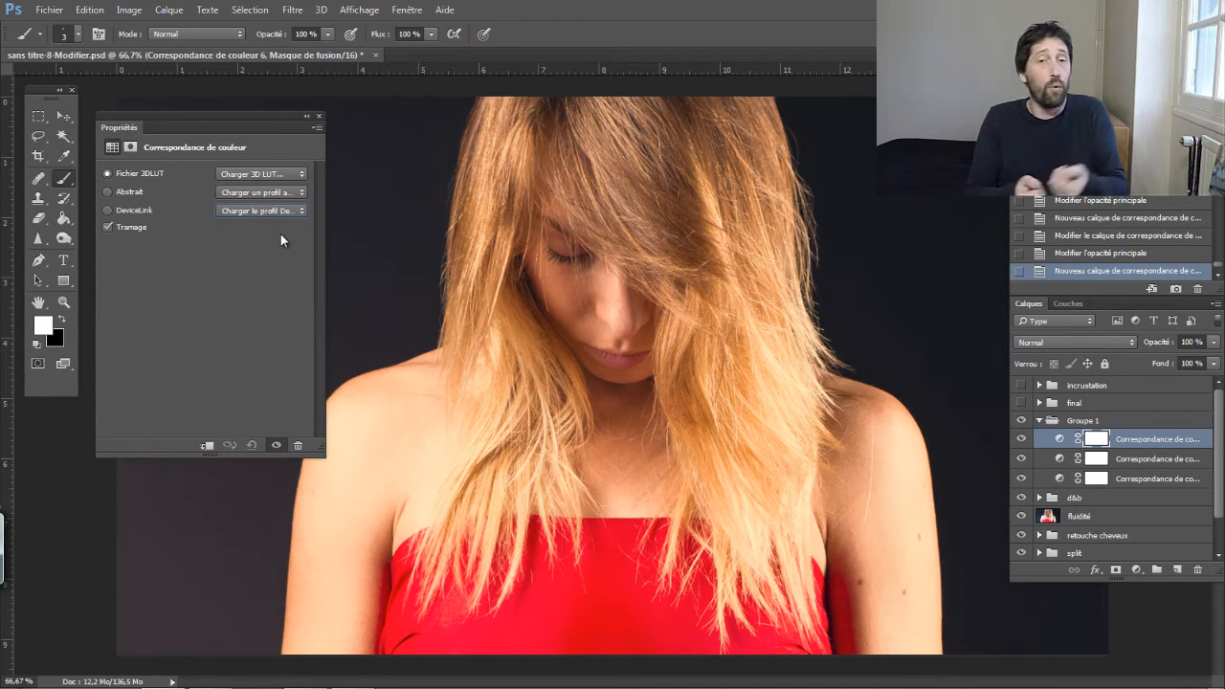
key("Down")
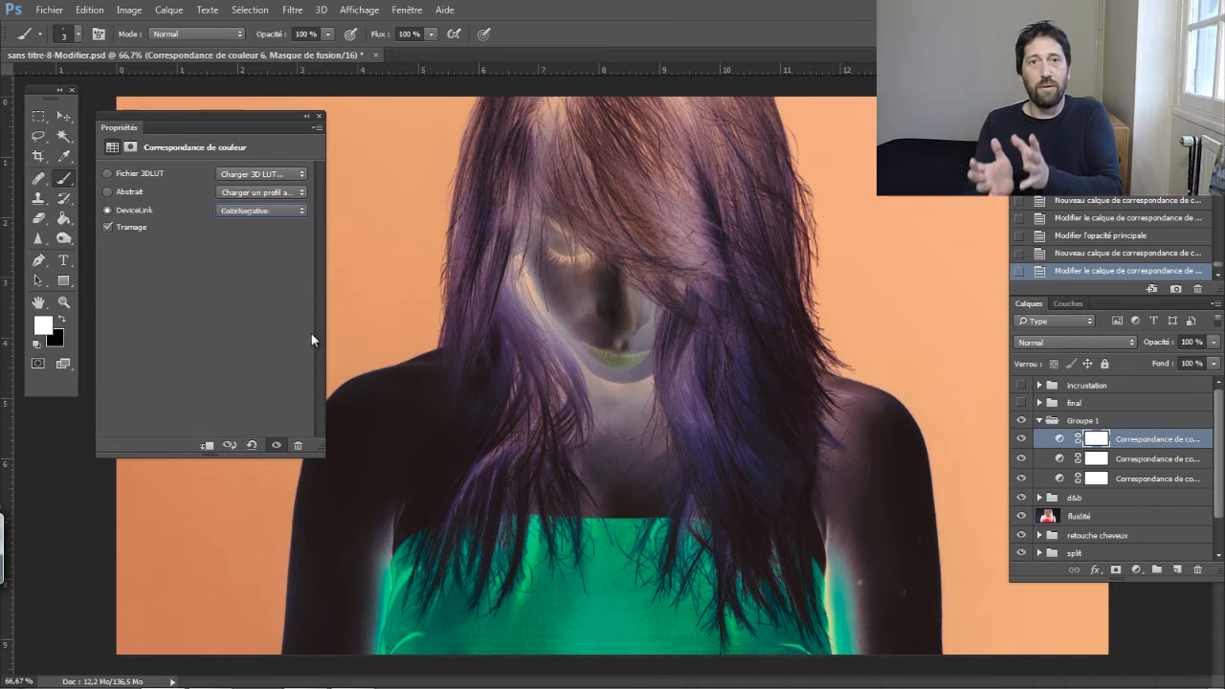
key("Down")
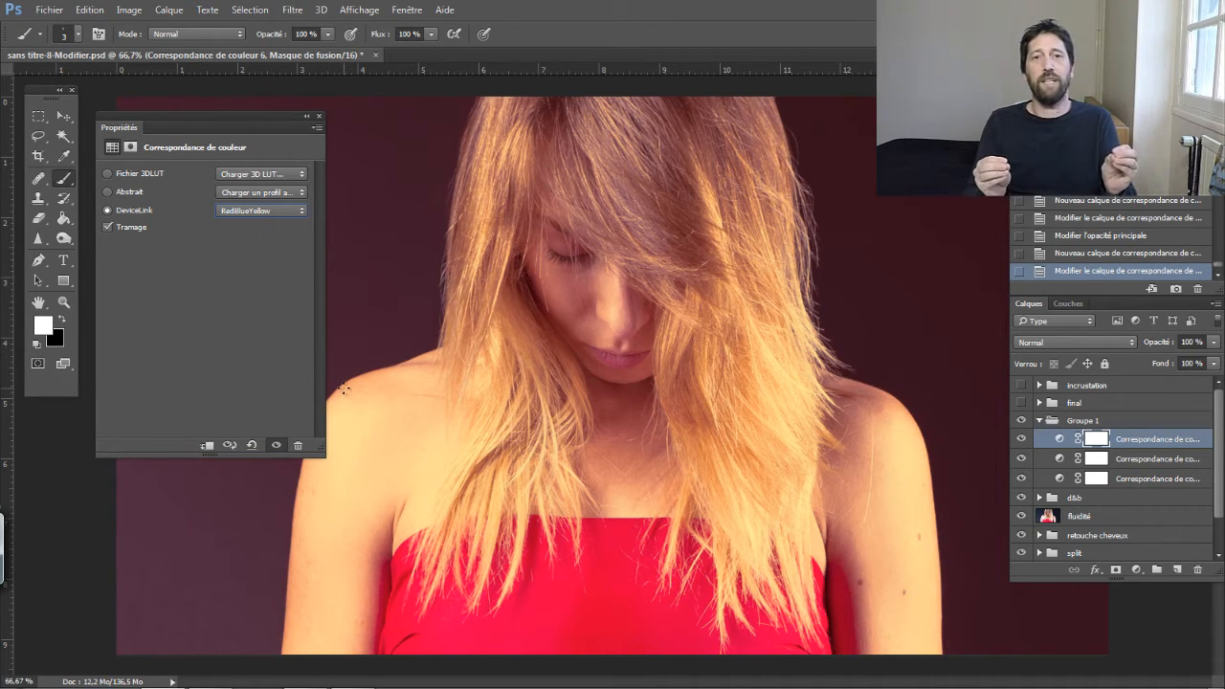
key("Down")
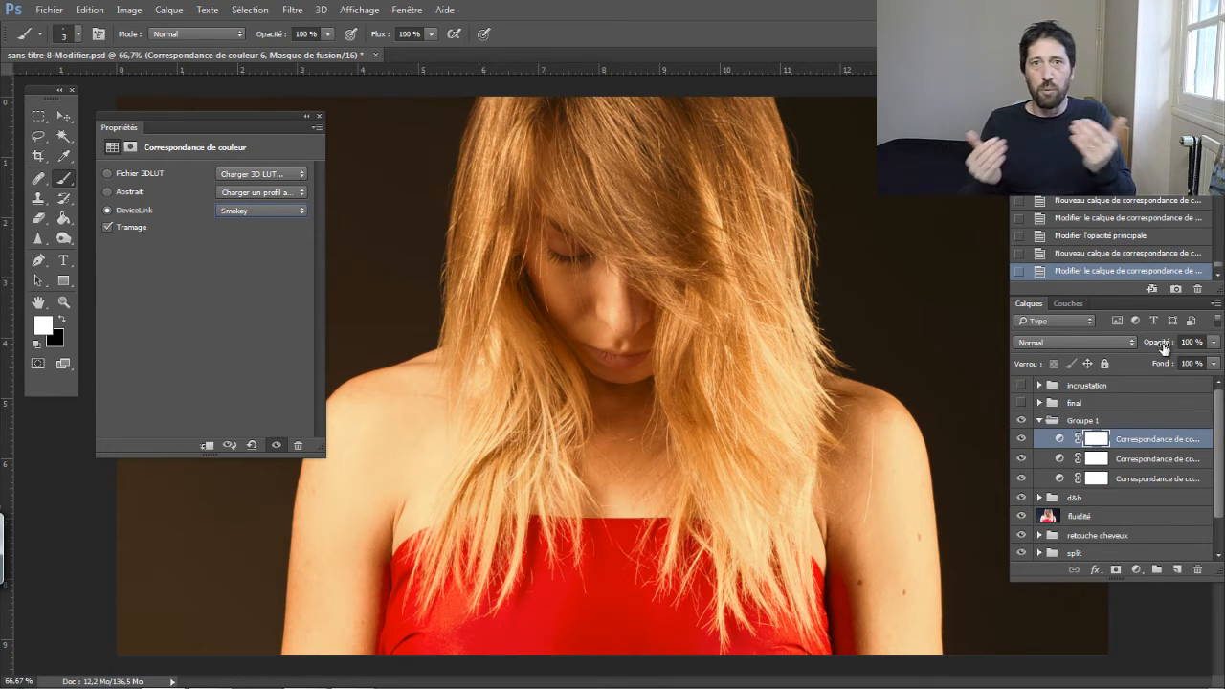
left_click_drag(1164, 347, 1122, 366)
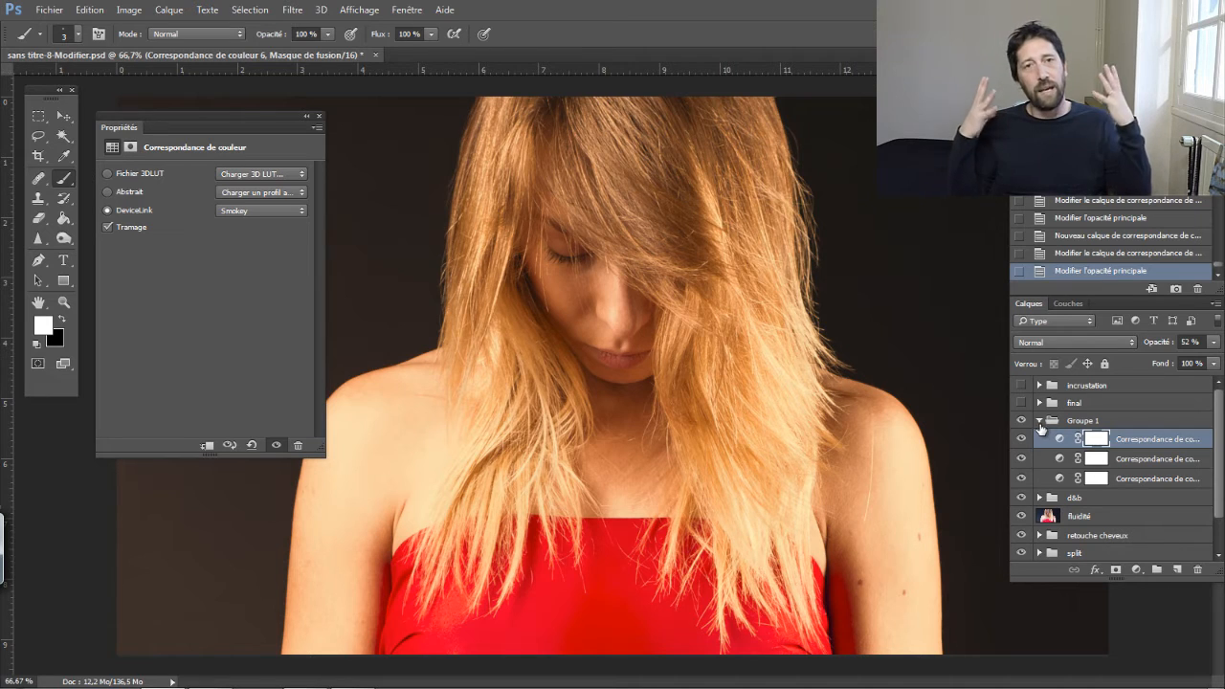
Step: Add a Curves adjustment layer above the color lookups and boost contrast with curve points at input 181, output 196 and input 57, output 45
left_click(1136, 570)
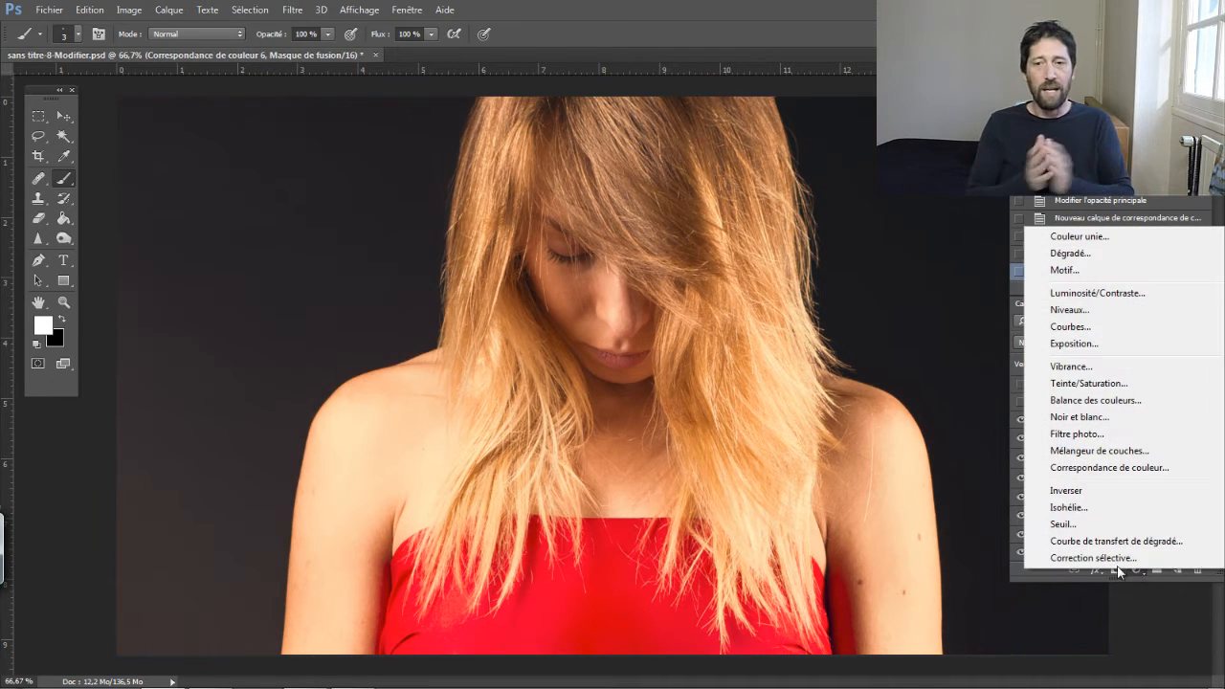
left_click(1069, 327)
left_click_drag(251, 253, 252, 246)
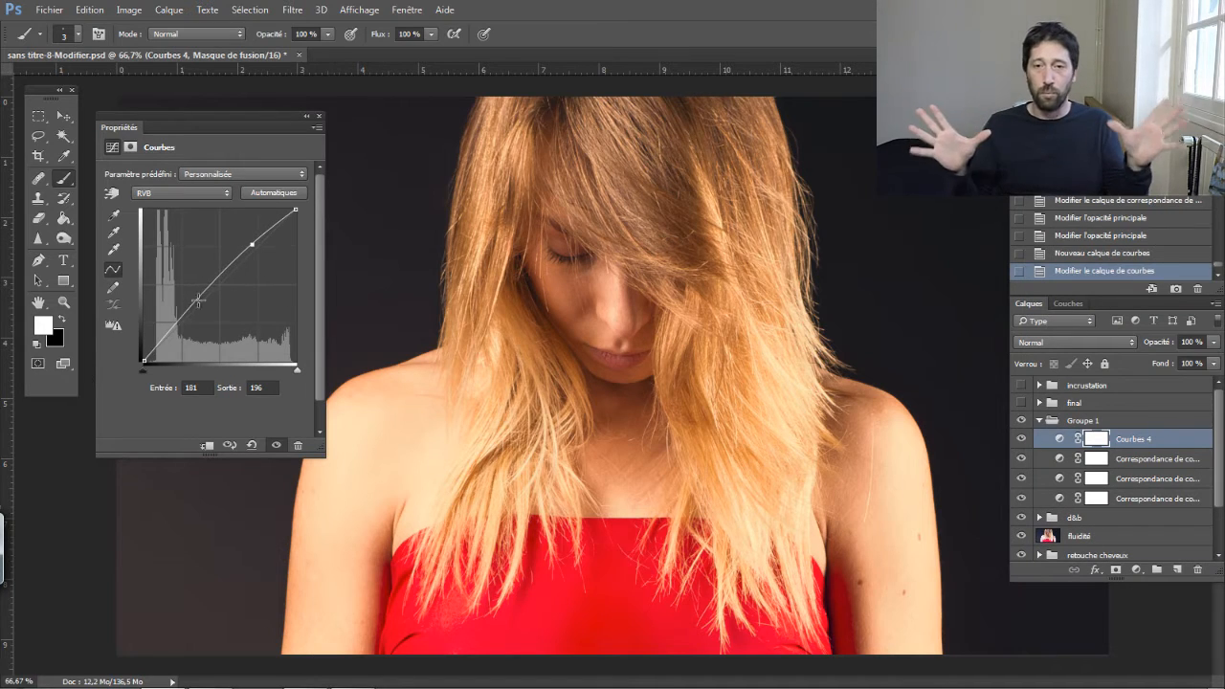
left_click_drag(176, 326, 177, 332)
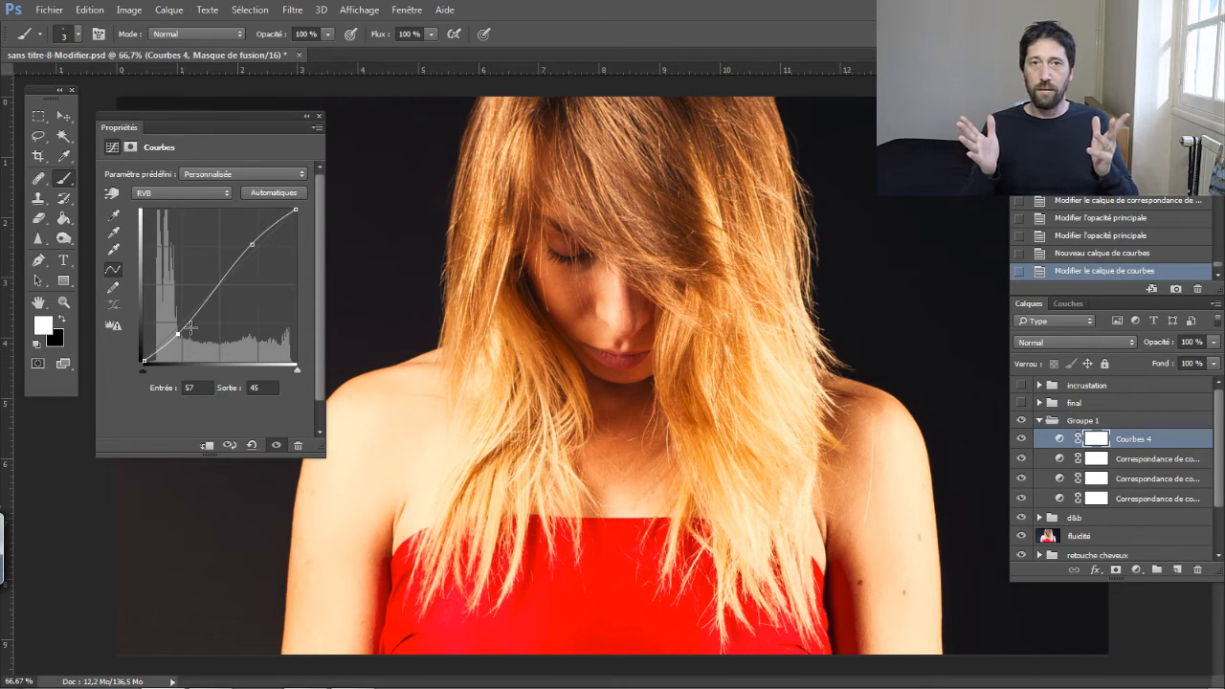
Step: Replace both contrast points with a softer curve: darken highlights from input 197 to output 185 and lift shadows from input 43 to output 49
left_click_drag(178, 334, 207, 407)
left_click_drag(251, 245, 361, 339)
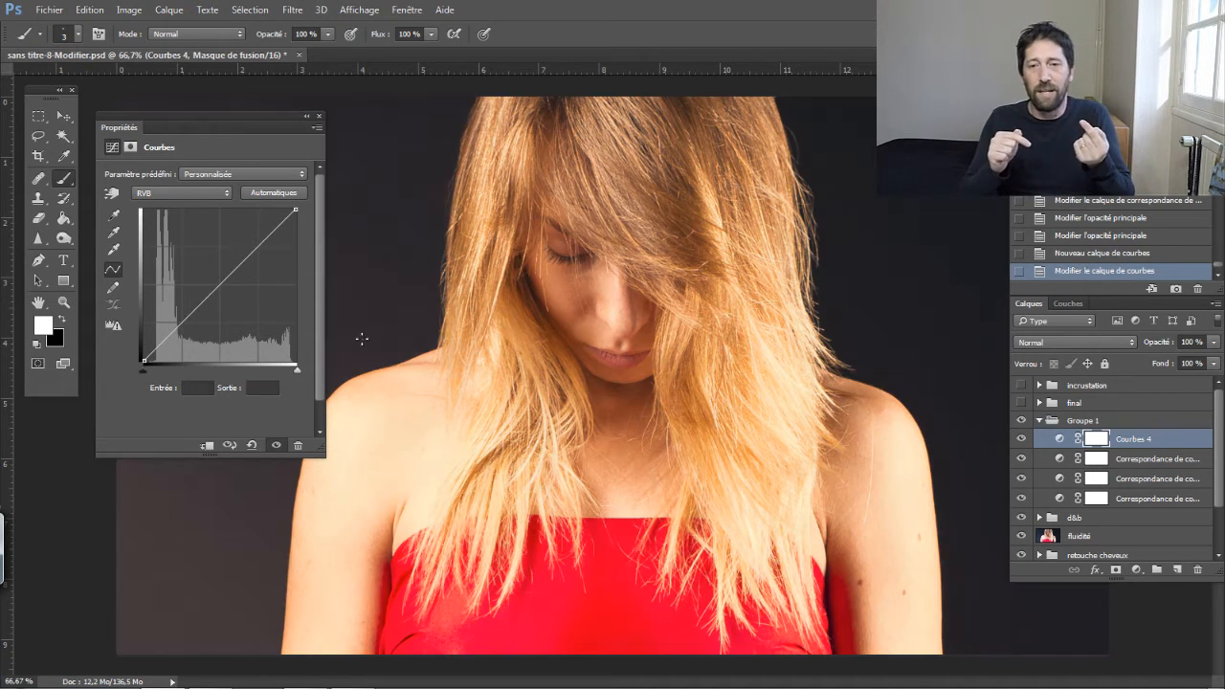
left_click_drag(257, 246, 261, 251)
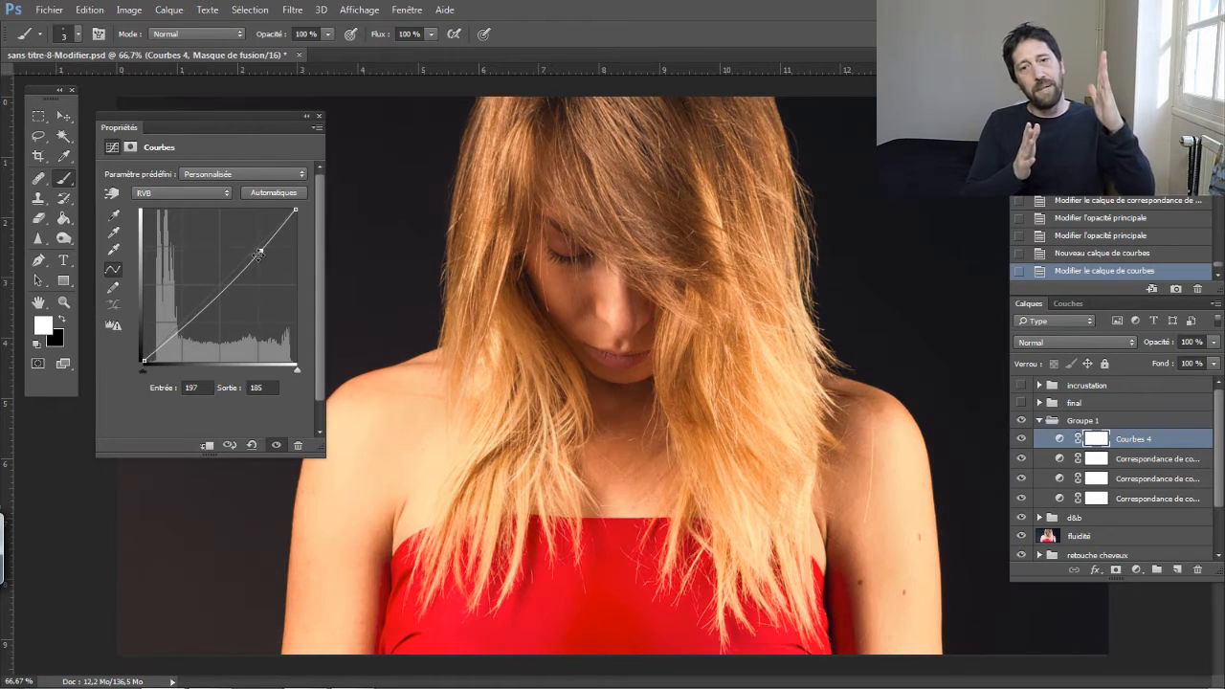
left_click(176, 334)
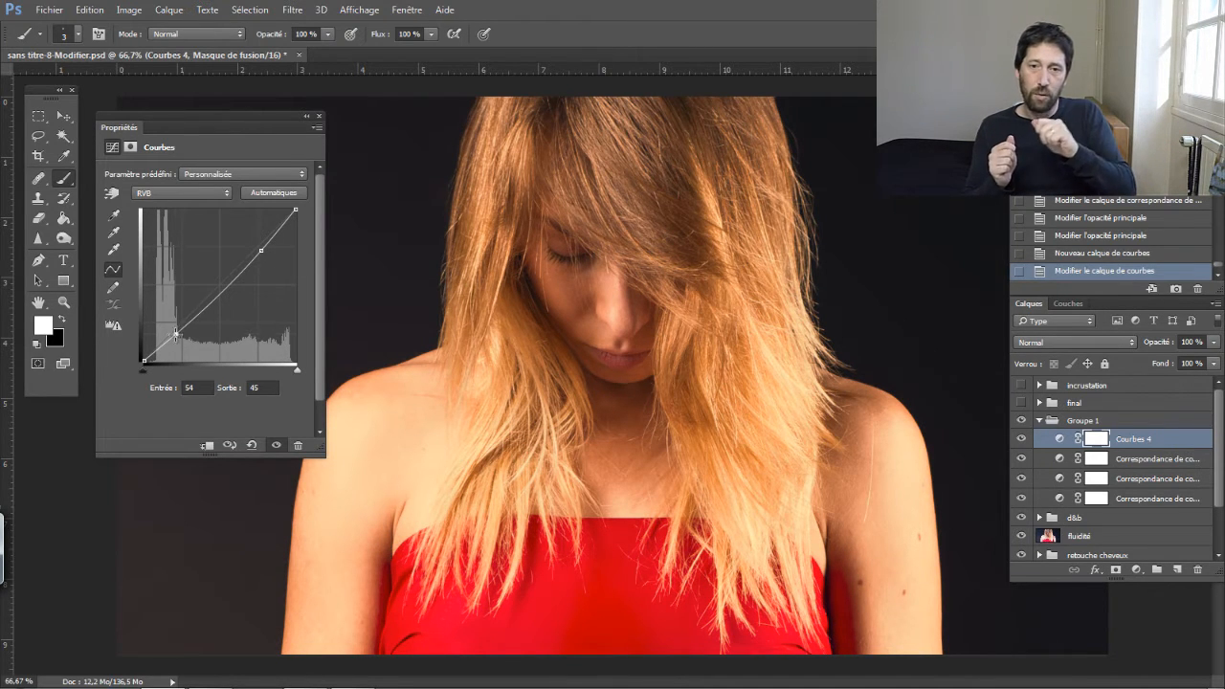
left_click_drag(176, 334, 165, 341)
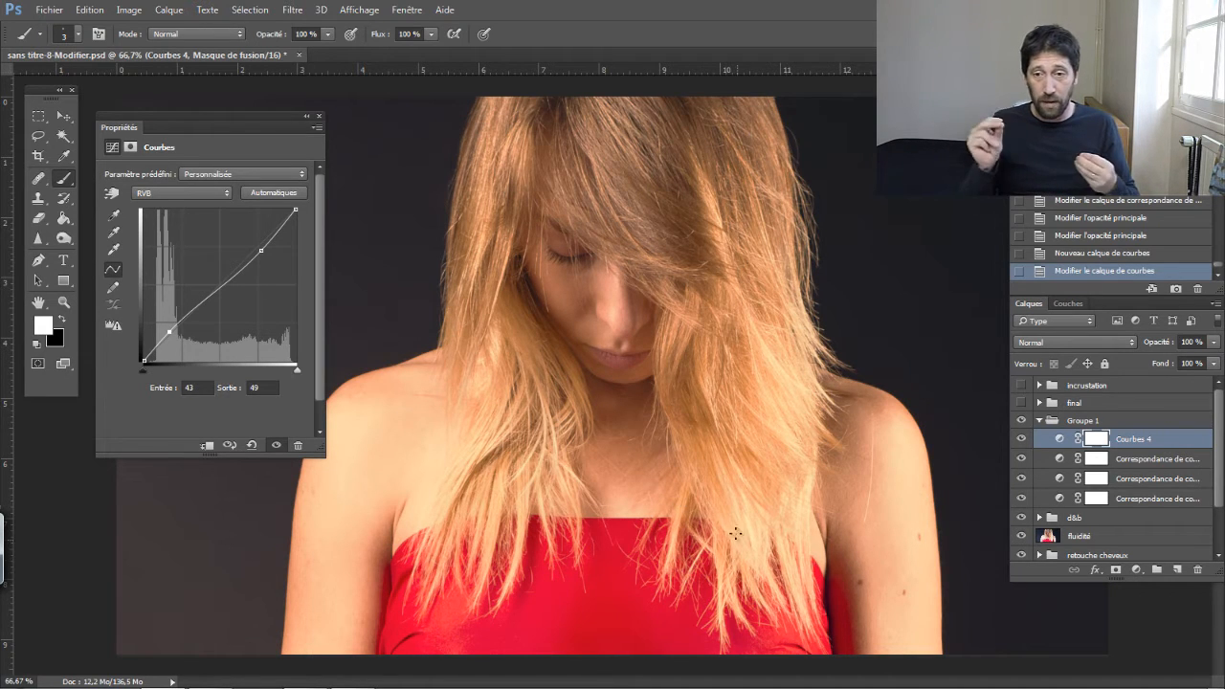
Step: Fine-tune the highlight and shadow points on the Courbes 4 curve
mouse_move(261, 251)
left_mouse_down()
mouse_move(248, 233)
mouse_move(269, 261)
mouse_move(261, 251)
left_mouse_up()
mouse_move(166, 331)
left_mouse_down()
mouse_move(176, 344)
mouse_move(170, 330)
left_mouse_up()
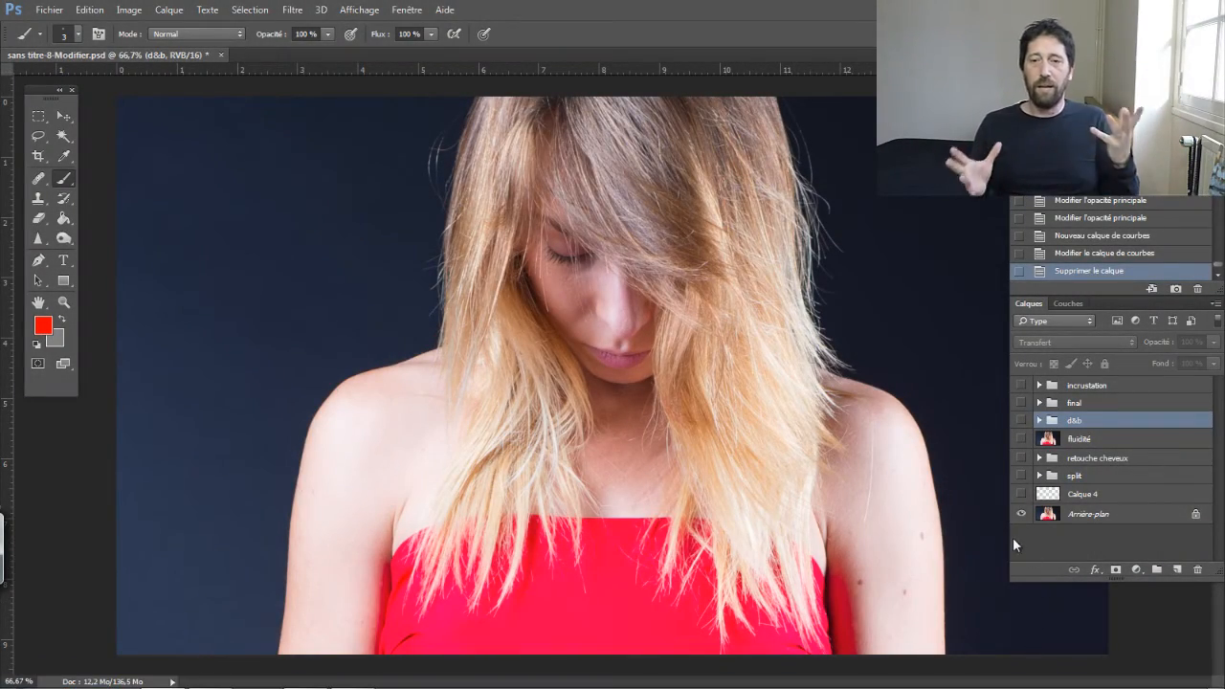
Step: Check the red annotations of layer Calque 4 over the original photo, leaving the layer hidden
left_click(1022, 494)
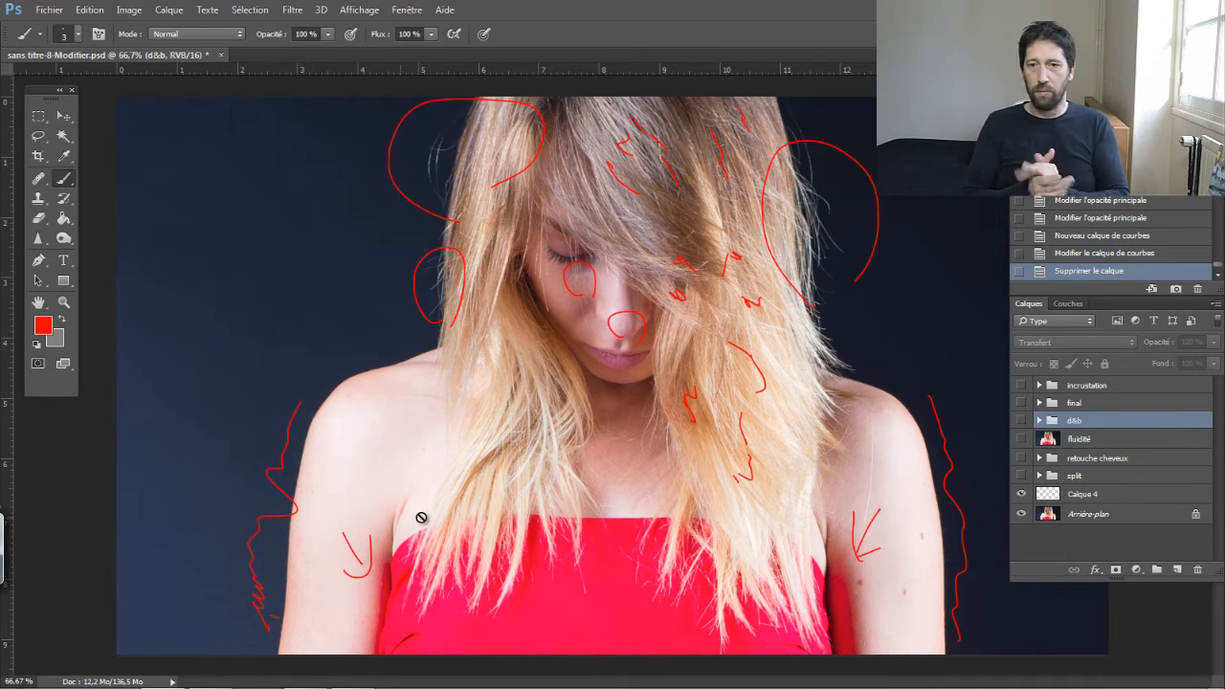
left_click(1022, 494)
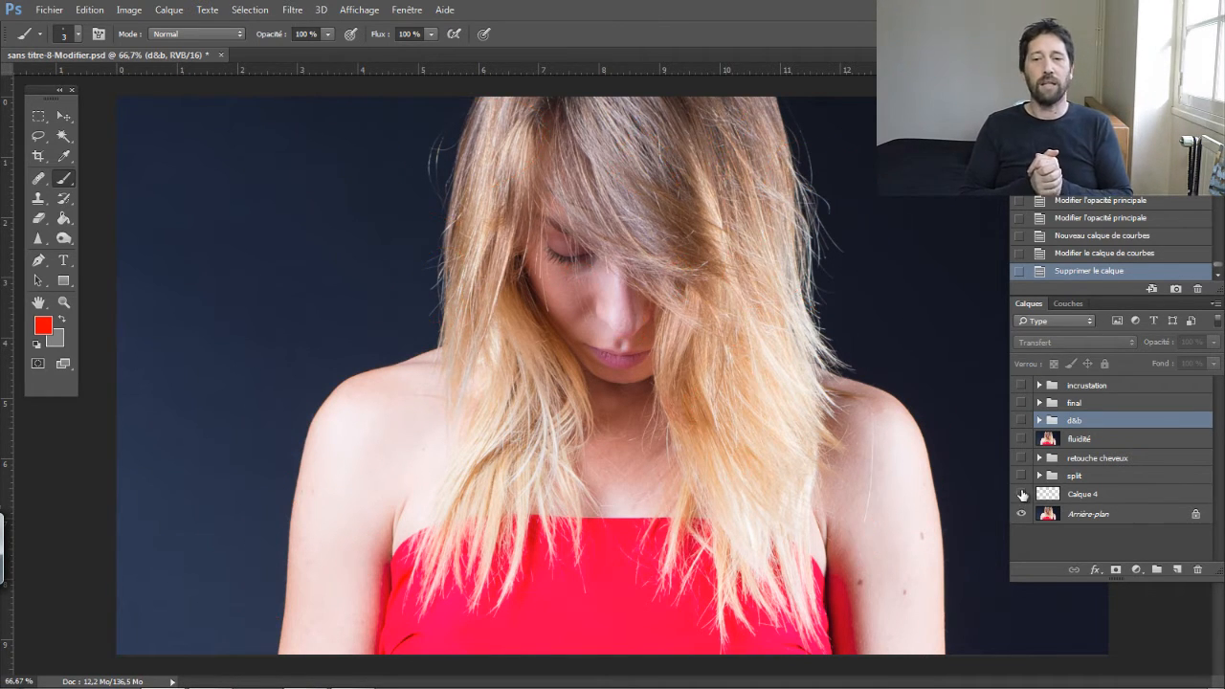
Step: Make the split group visible, expand it, and compare the image with and without Arrière-plan copie 4
left_click(1022, 475)
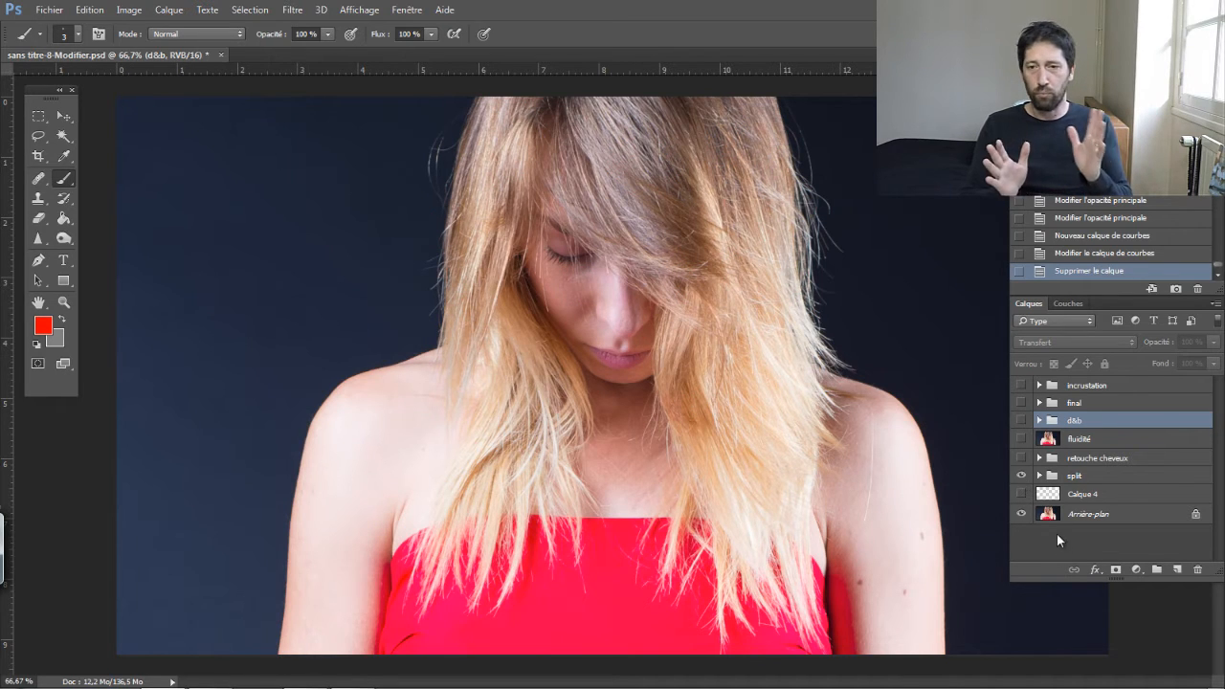
left_click(1039, 476)
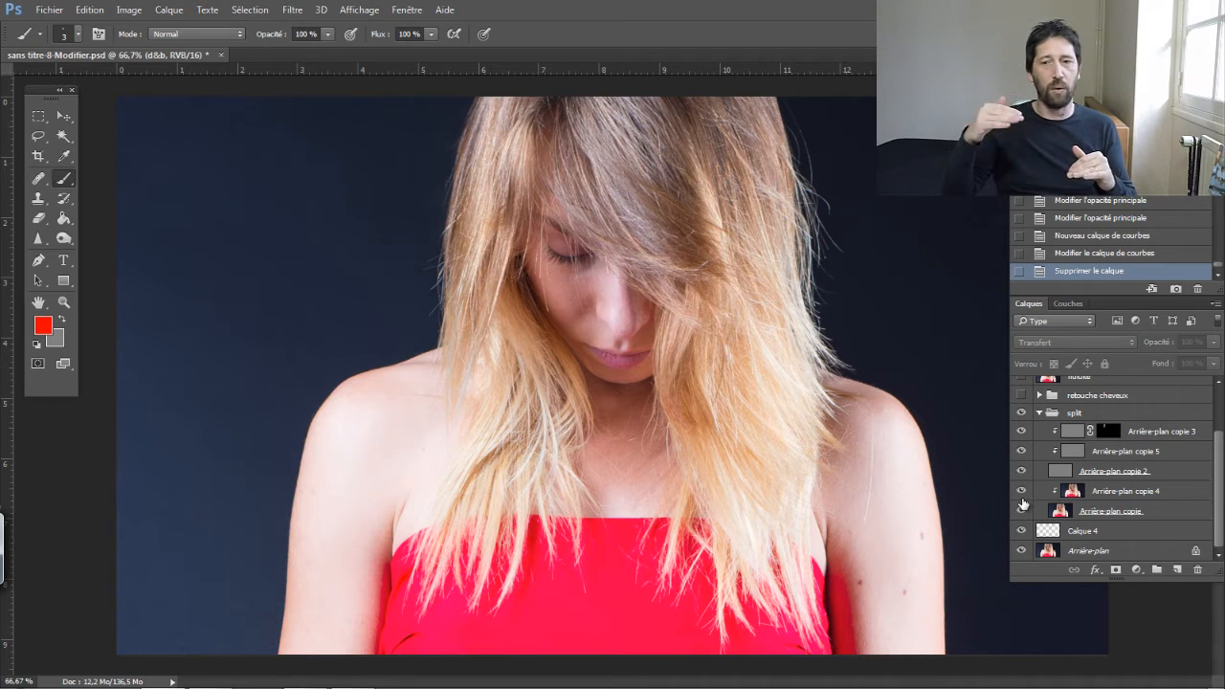
left_click(1022, 491)
left_click(1021, 492)
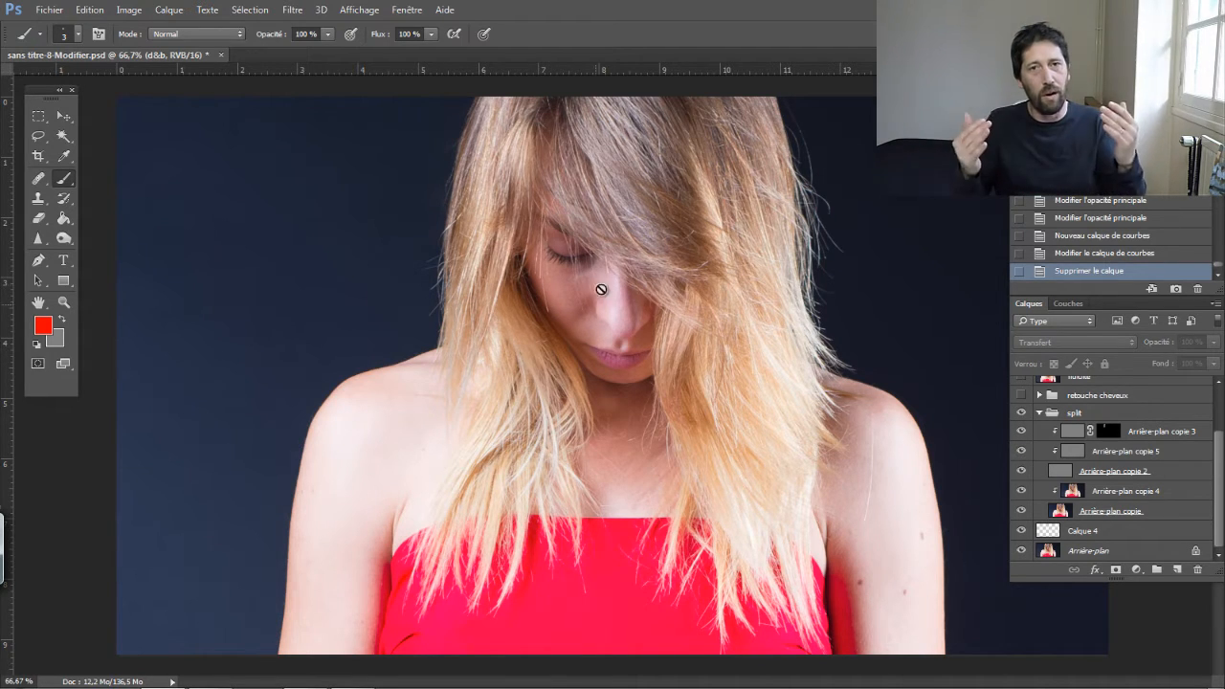
Step: Examine the face at 200 % with and without the Arrière-plan copie 5 layer, then return to the full image
key("ctrl+1")
key("ctrl+plus")
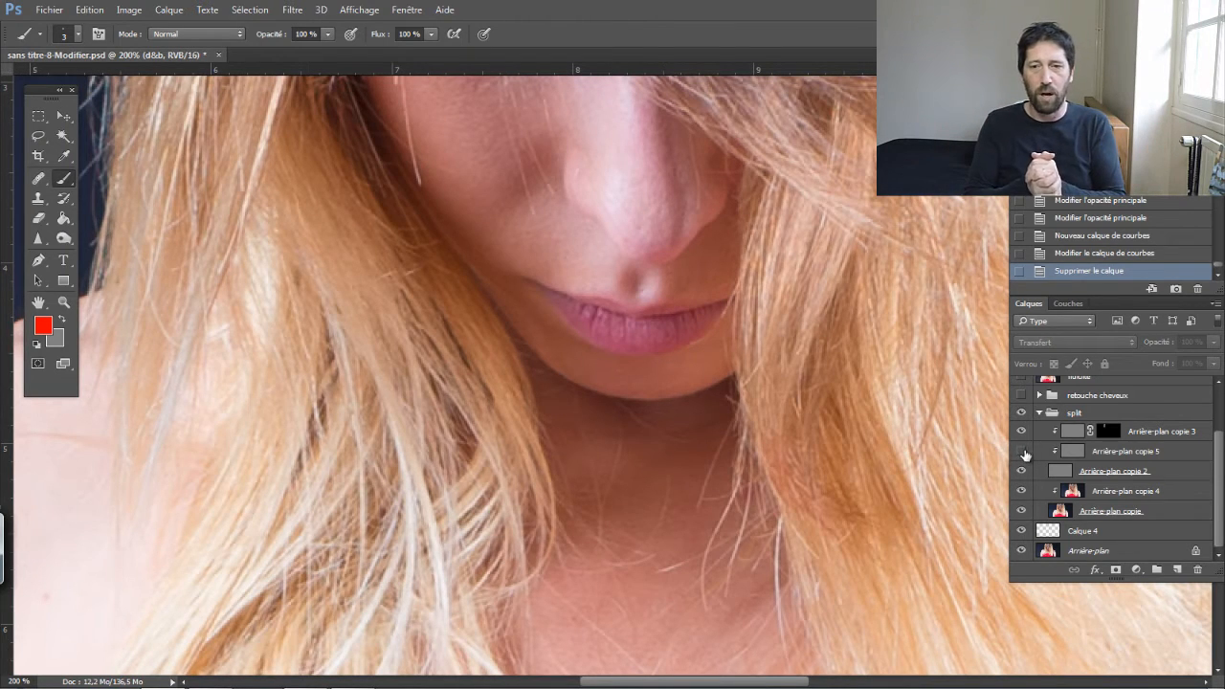
left_click(1022, 453)
left_click(1021, 452)
left_click(1021, 453)
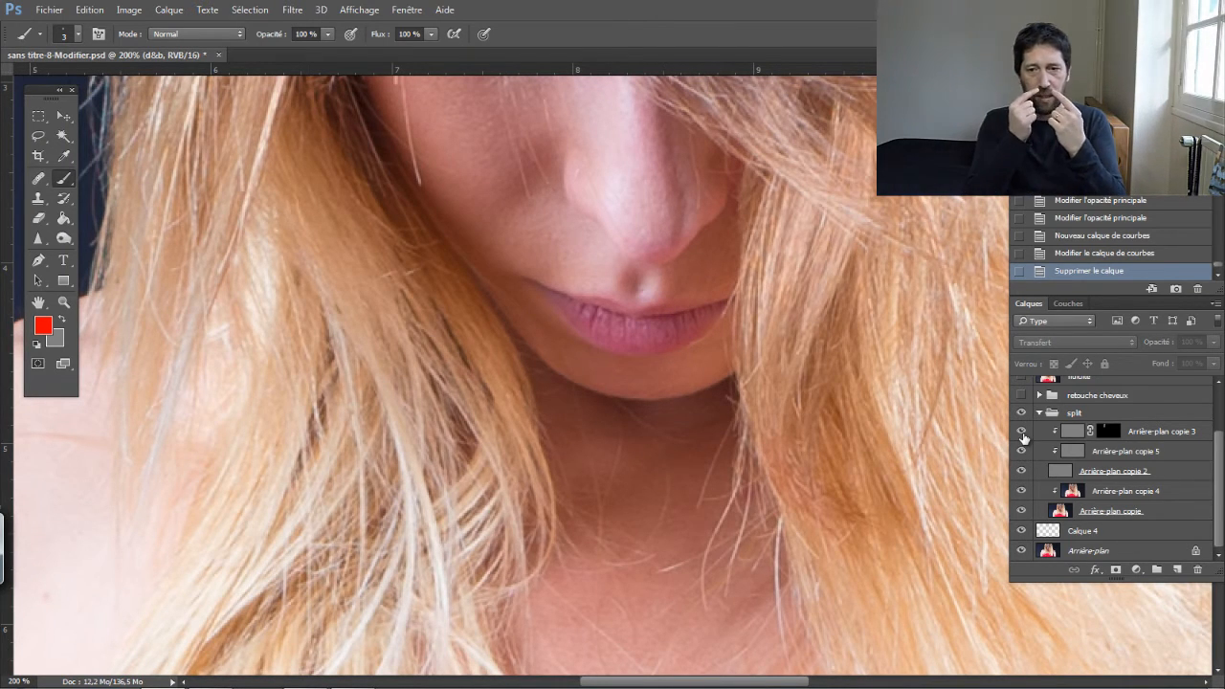
key("ctrl+0")
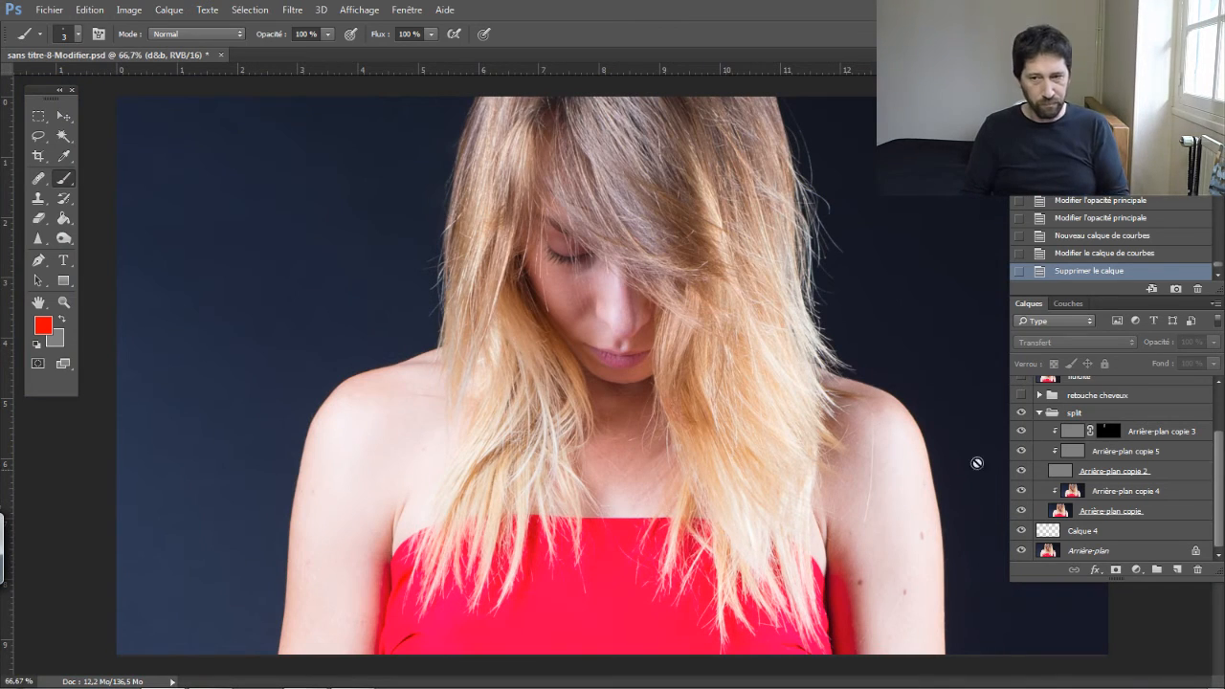
Step: Collapse the split group and make the retouche cheveux group and the fluidité layer visible
left_click(1040, 412)
left_click(1021, 458)
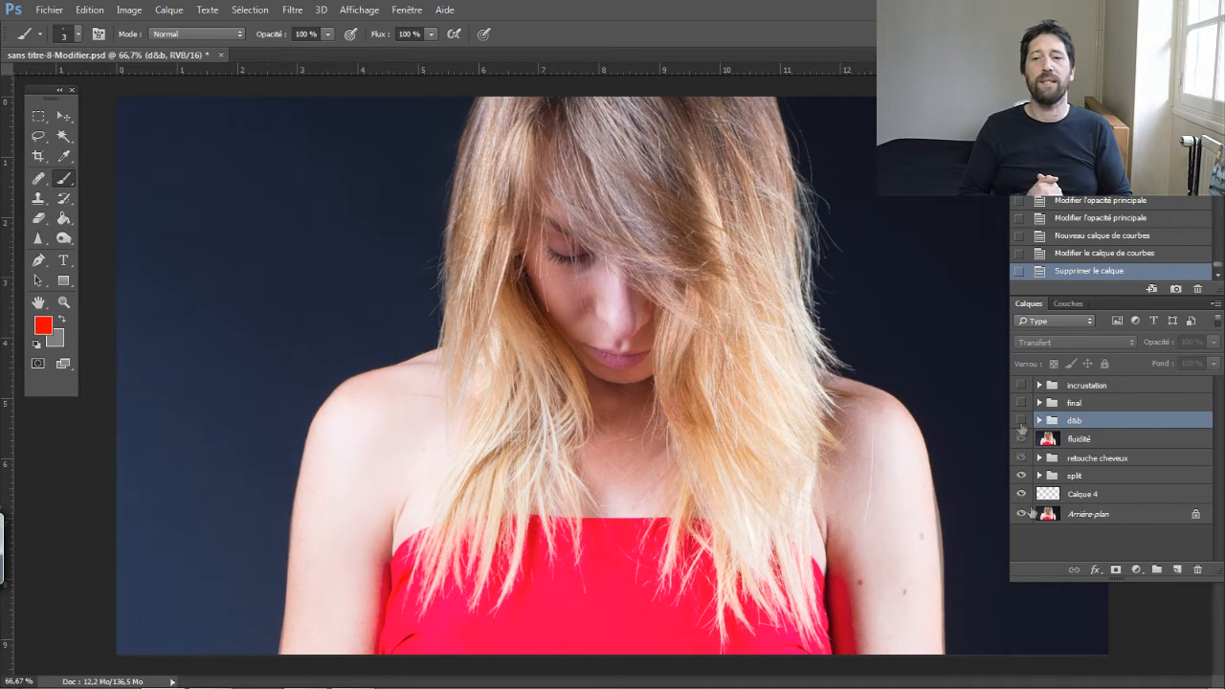
left_click(1021, 438)
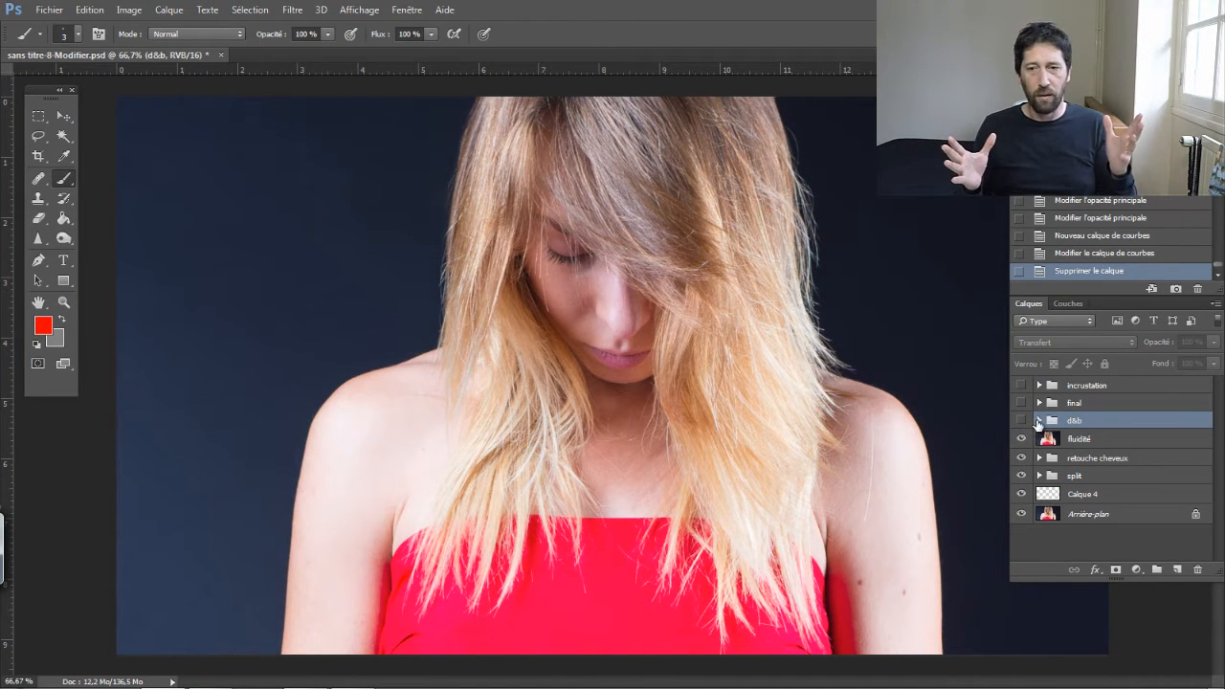
Step: Expand and show the d&b group, and hide its three d&b gris layers
left_click(1040, 420)
left_click(1022, 420)
left_click_drag(1023, 481, 1021, 439)
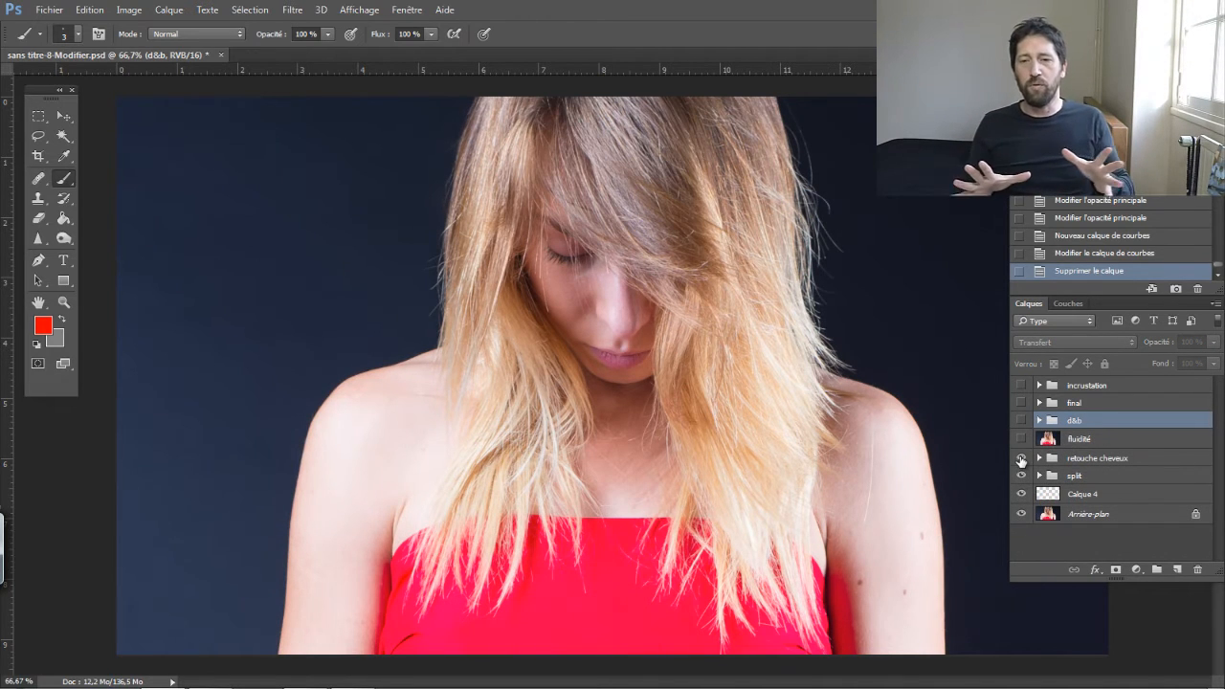
Step: Compare the hair with and without the retouche cheveux group and look at the layers inside it
left_click(1021, 459)
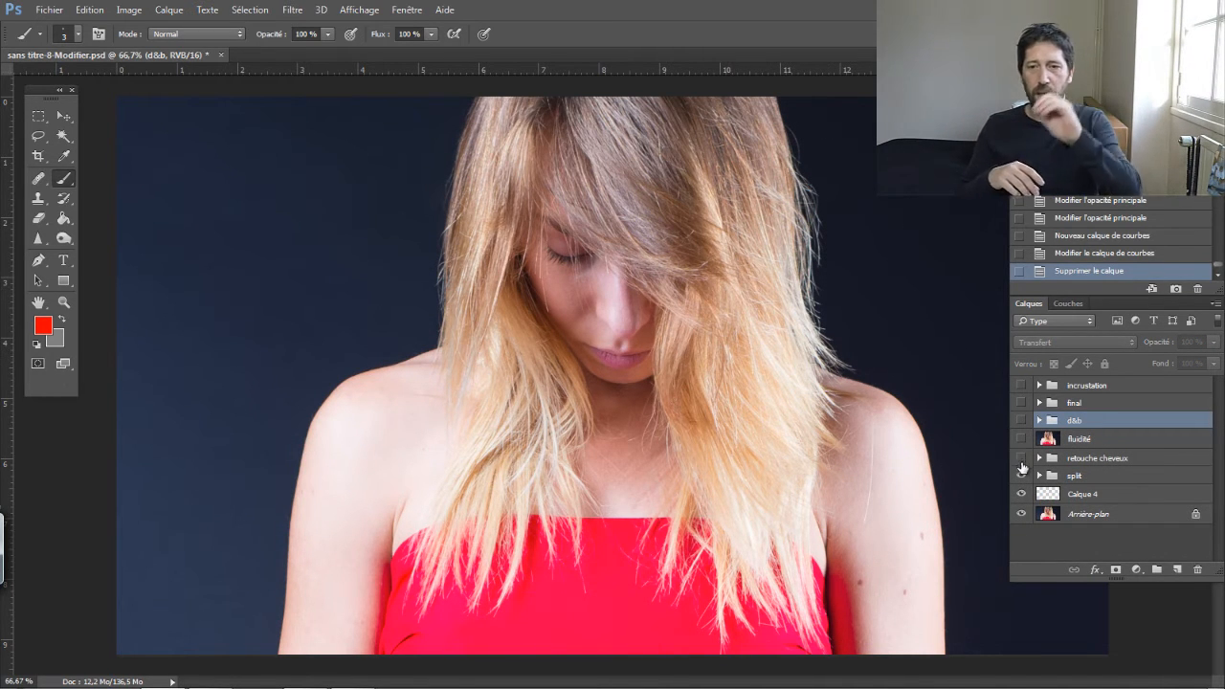
left_click(1021, 460)
left_click(1021, 459)
left_click(1022, 460)
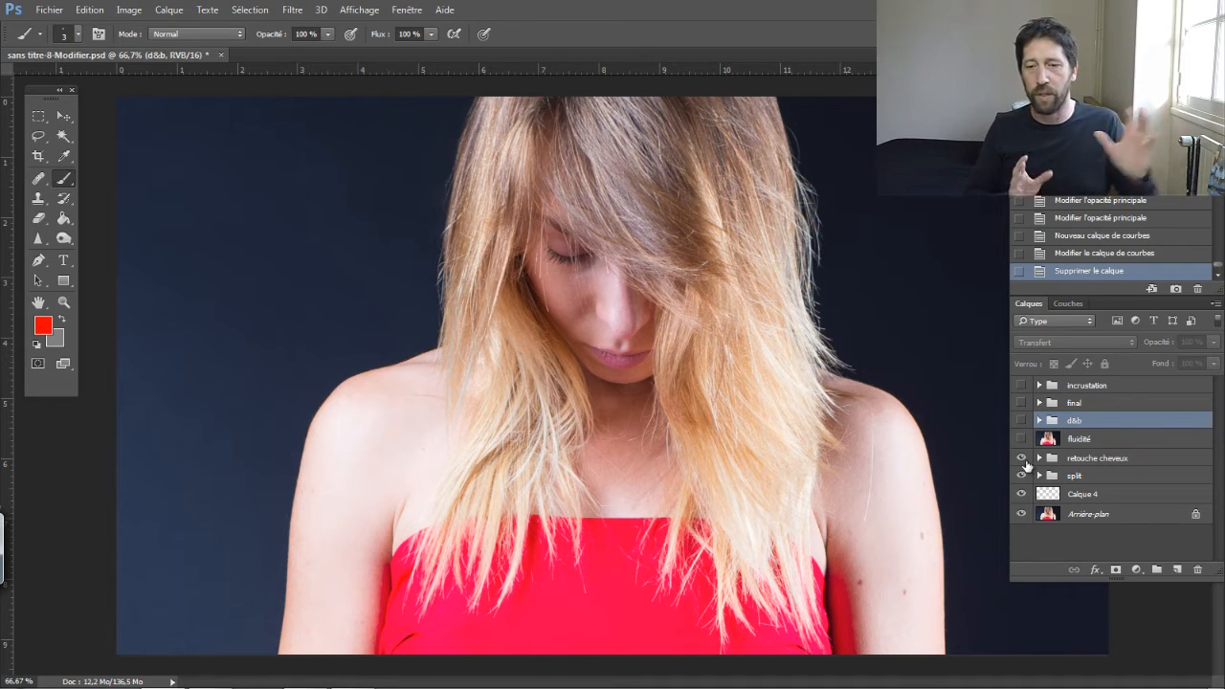
left_click(1039, 458)
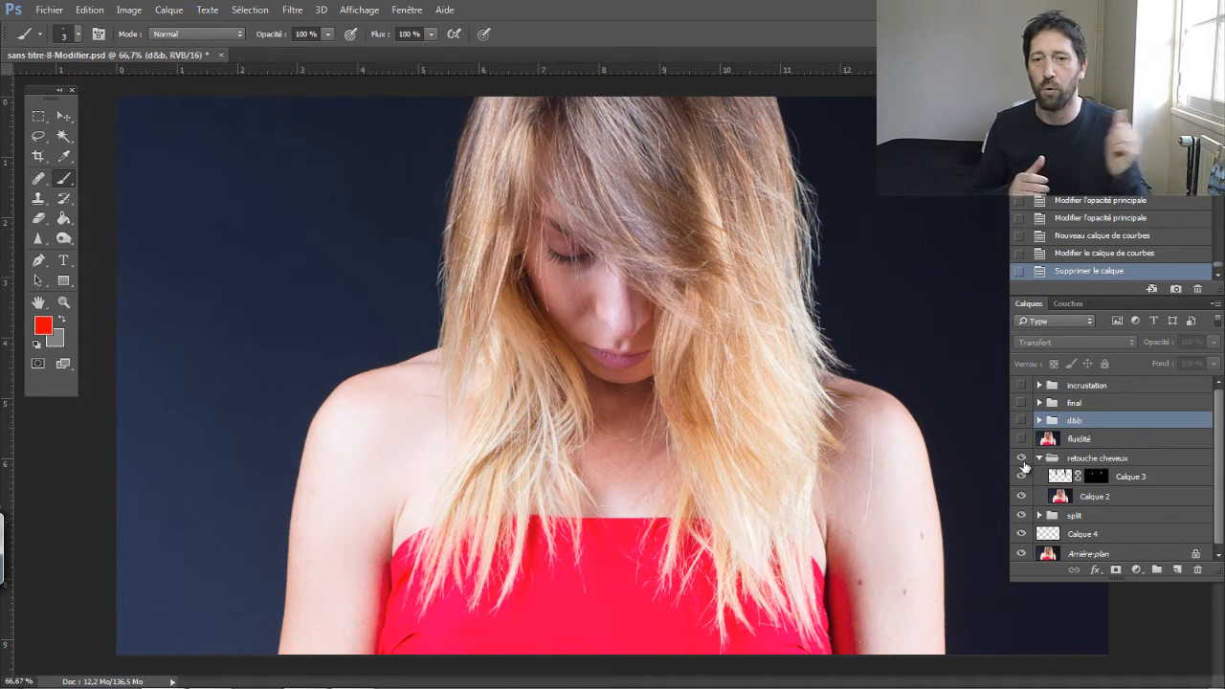
left_click(1021, 462)
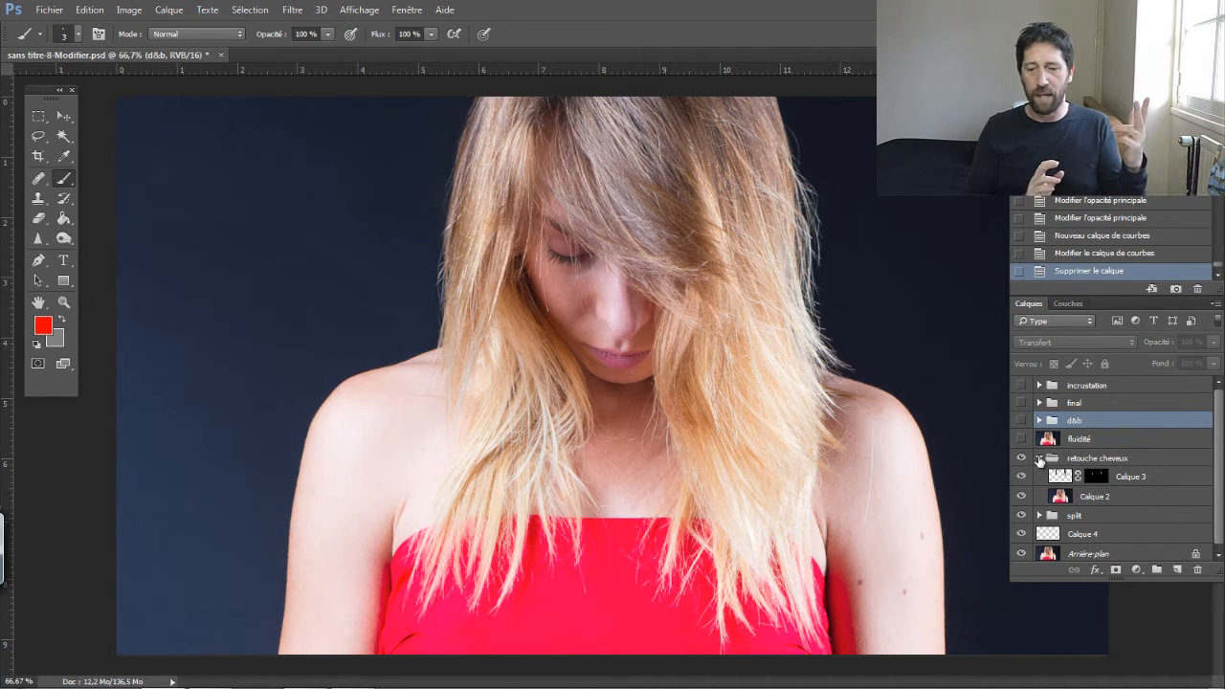
left_click(1040, 460)
Step: Compare the portrait with and without the fluidité layer, leaving the layer visible
left_click(1021, 442)
left_click(1022, 442)
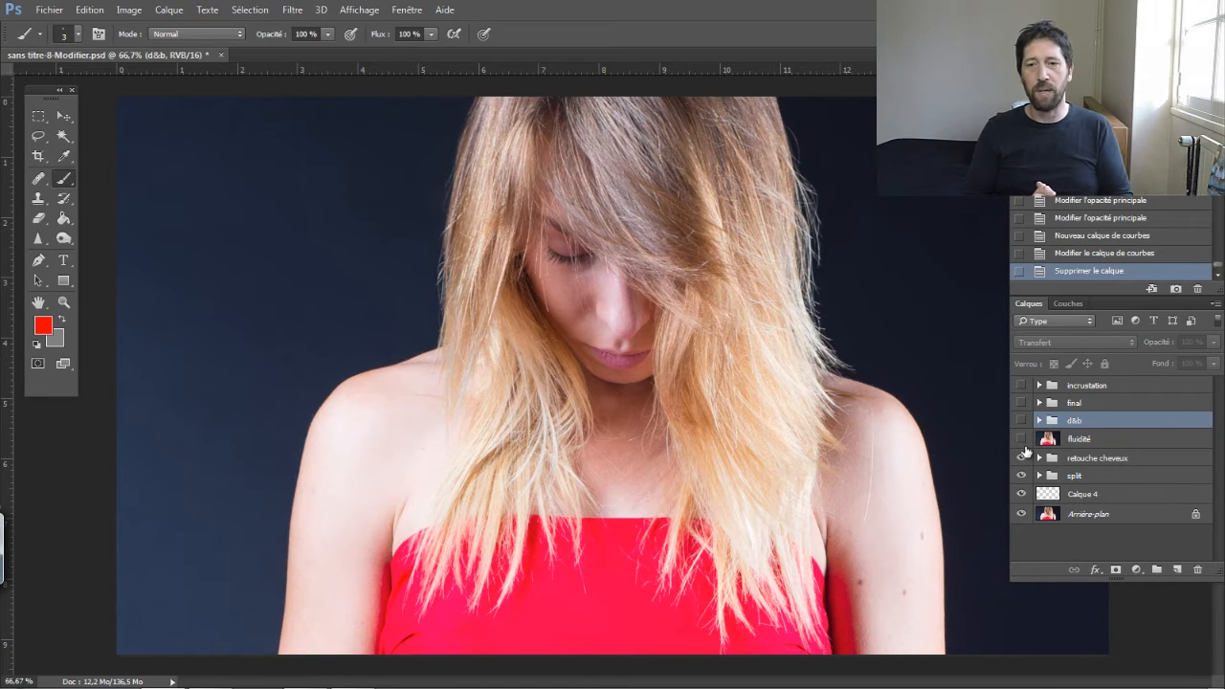
left_click(1022, 442)
left_click(1024, 443)
left_click(1027, 444)
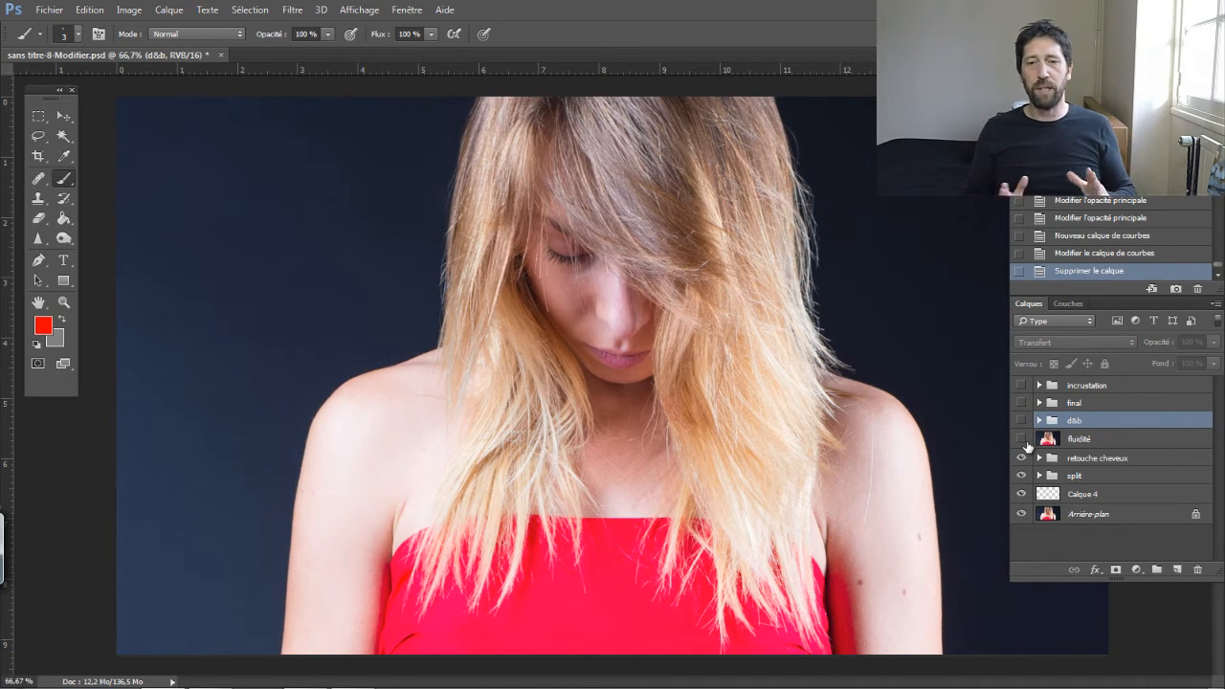
left_click(1027, 443)
left_click(1027, 444)
left_click(1027, 444)
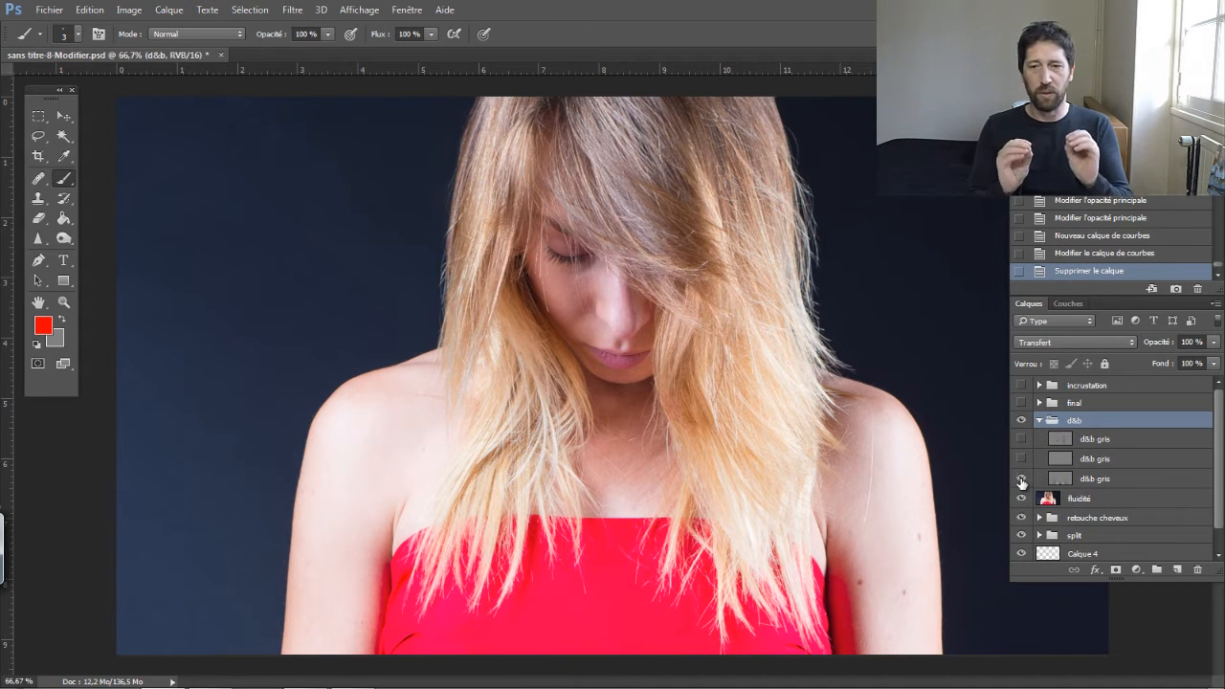
Step: Turn on the d&b gris layers inside the d&b group and collapse the group
left_click_drag(1022, 479, 1021, 463)
left_click(1022, 440)
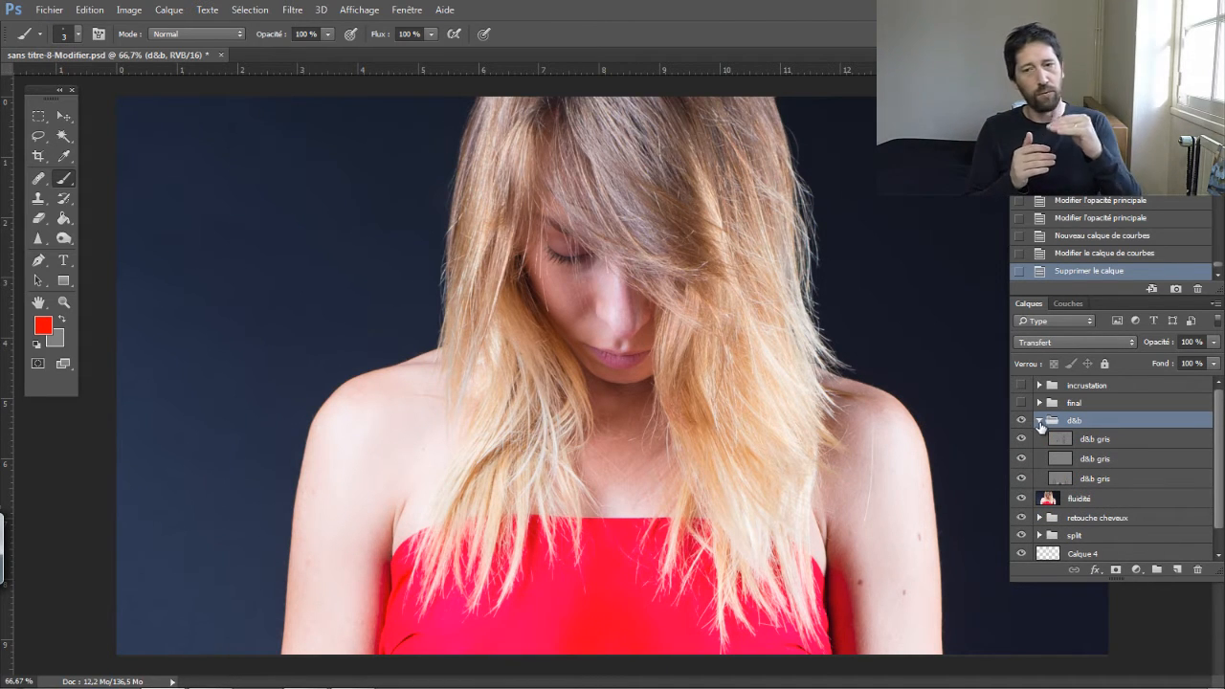
left_click(1040, 421)
Step: Expand the final group, hide its curves and three color lookup layers, and make the group visible
left_click(1040, 403)
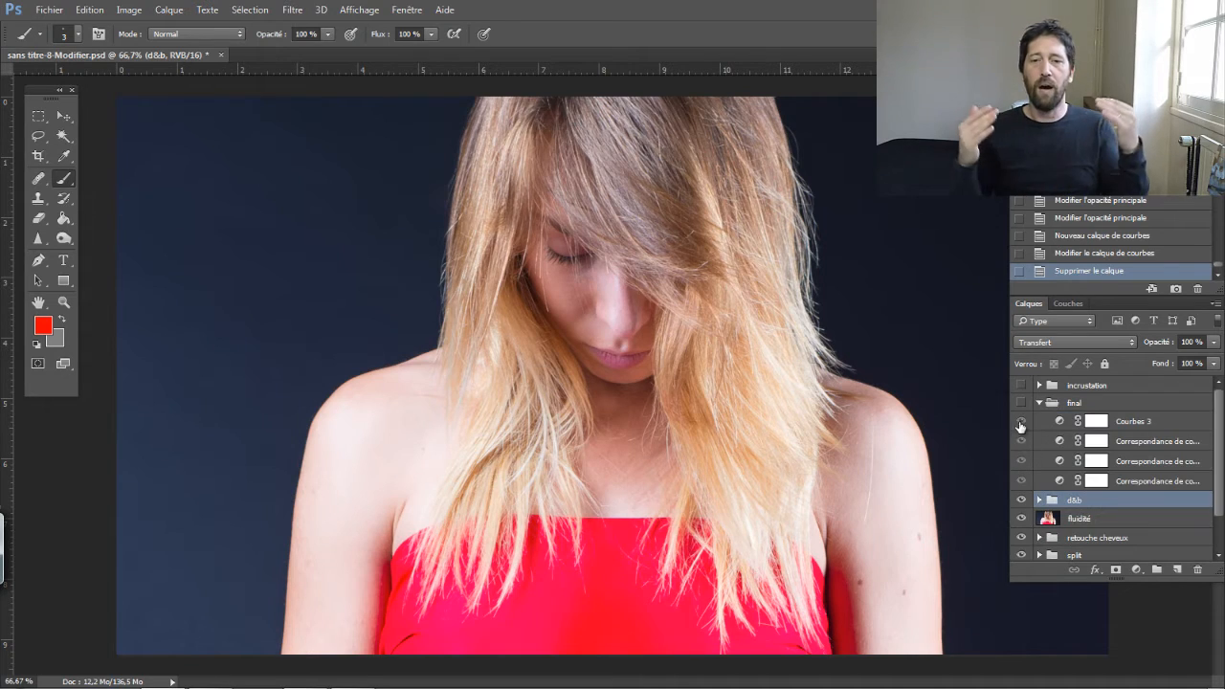
left_click_drag(1022, 426, 1021, 484)
left_click(1021, 403)
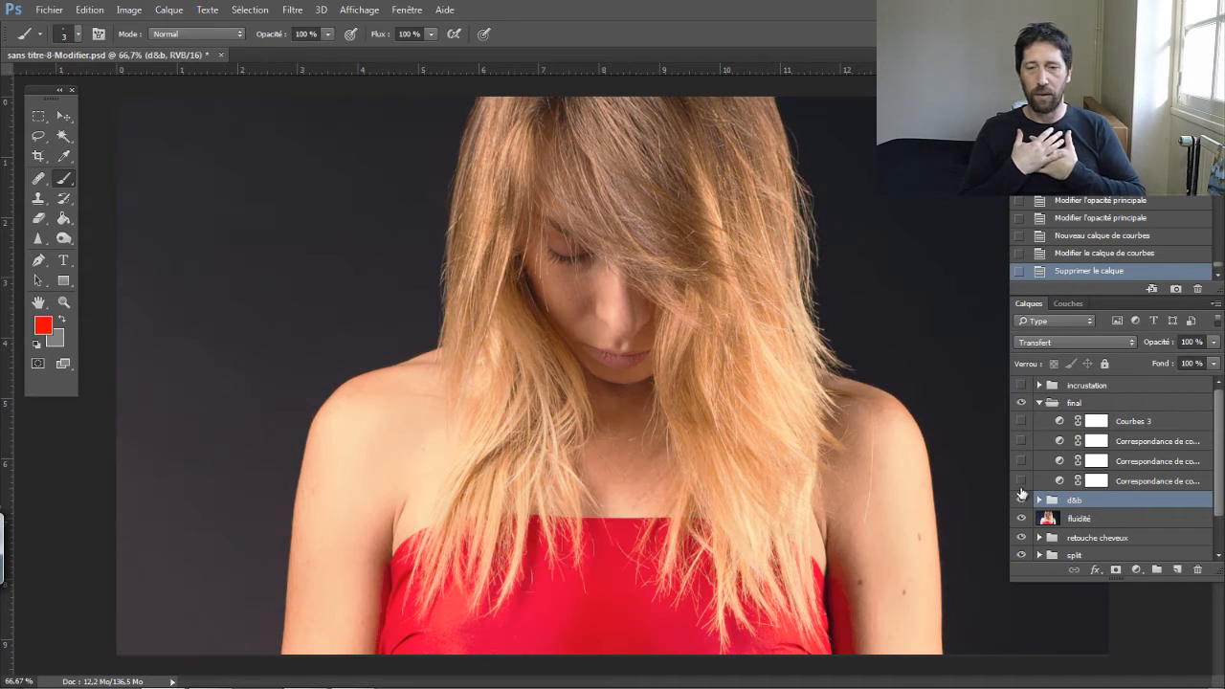
Step: Turn on the final group's color lookup layers and Courbes 3 one by one from the lowest up, then collapse the group
left_click(1021, 484)
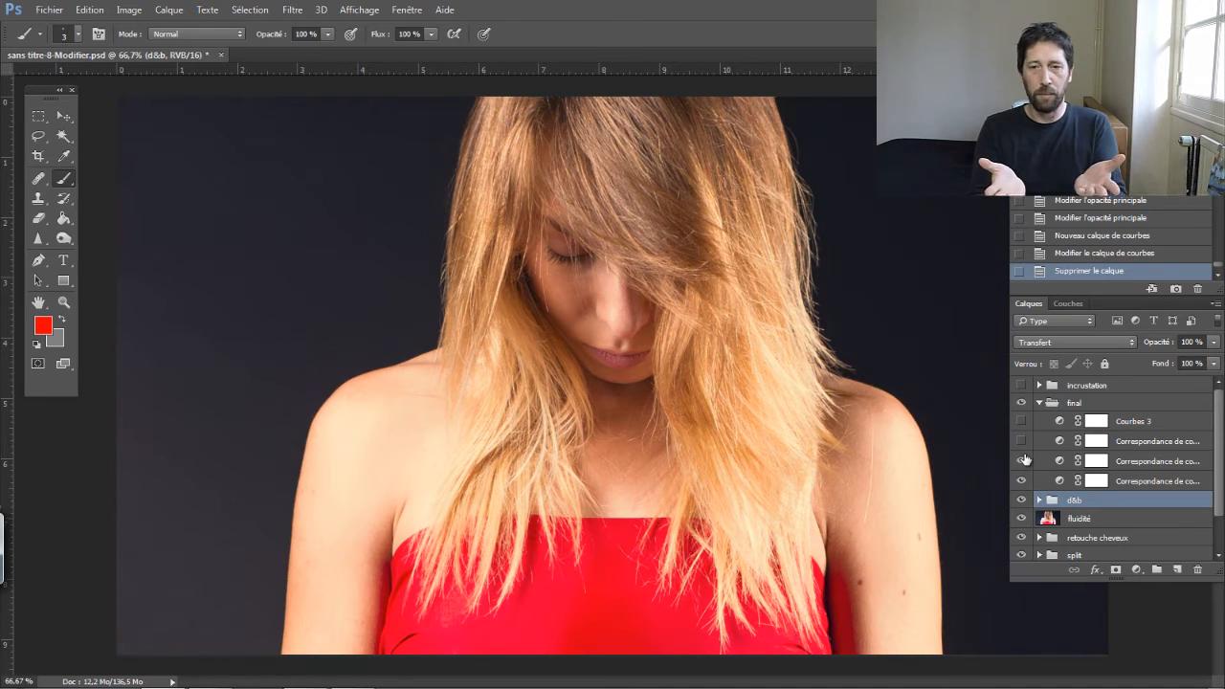
left_click(1022, 441)
left_click(1022, 422)
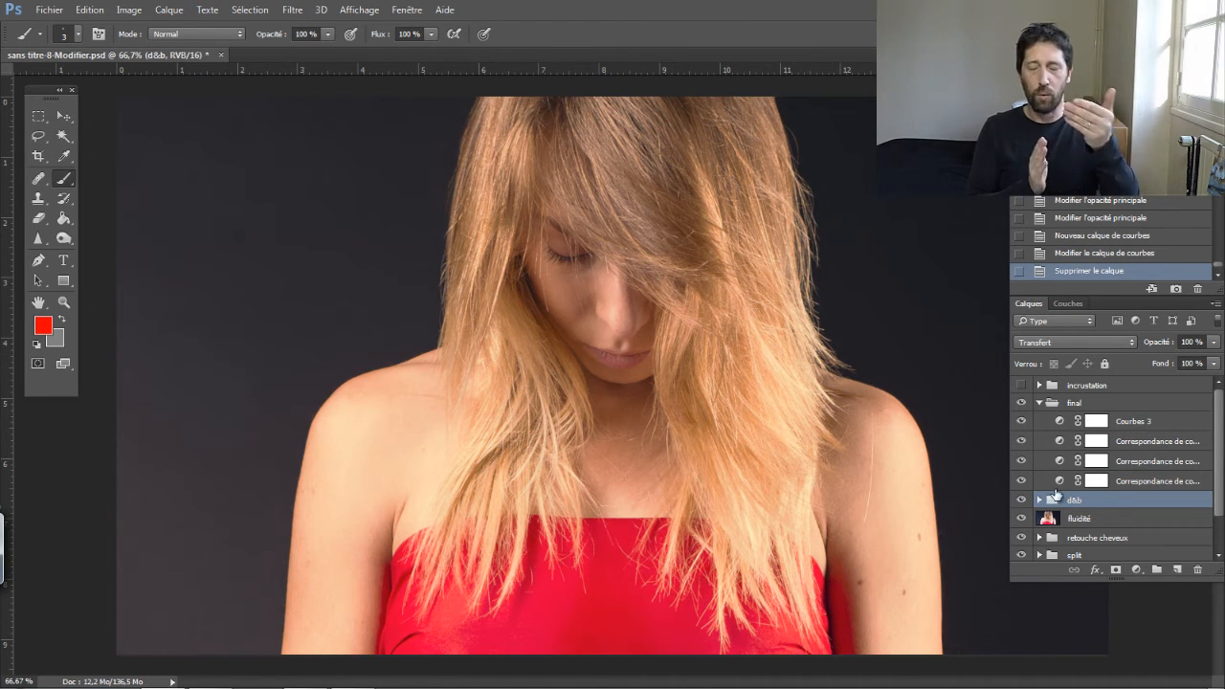
left_click(1040, 403)
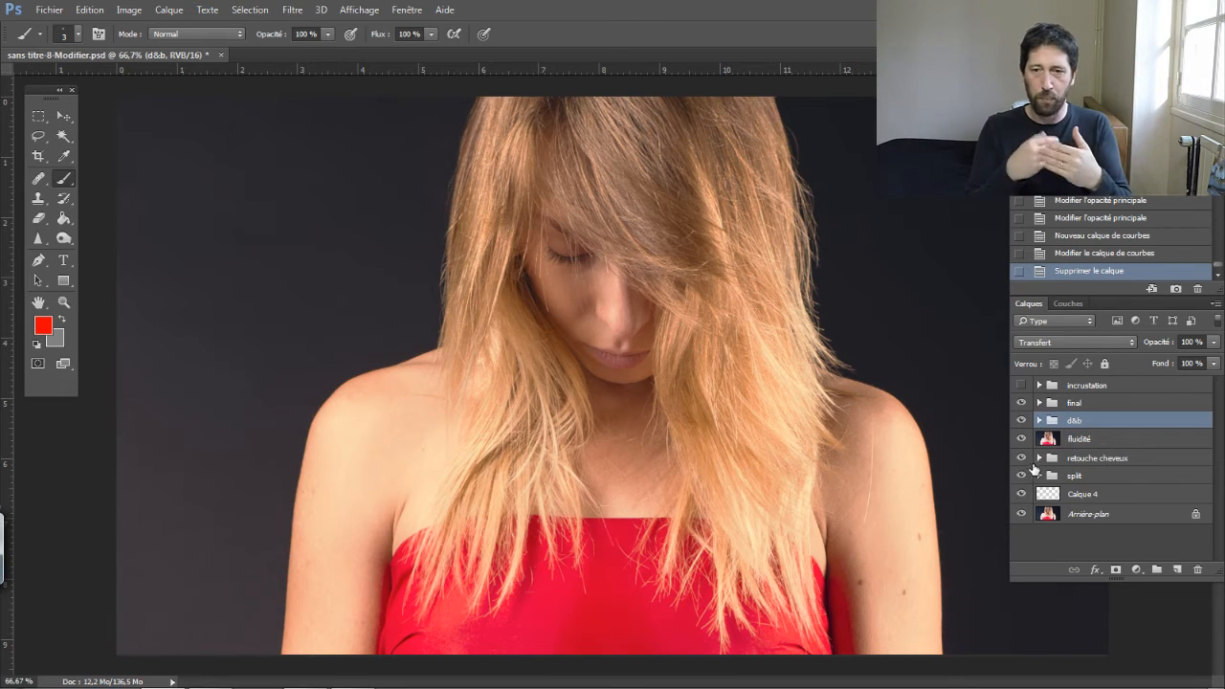
Step: Compare the original Arrière-plan alone with the full retouched result
left_click(1022, 515, "alt")
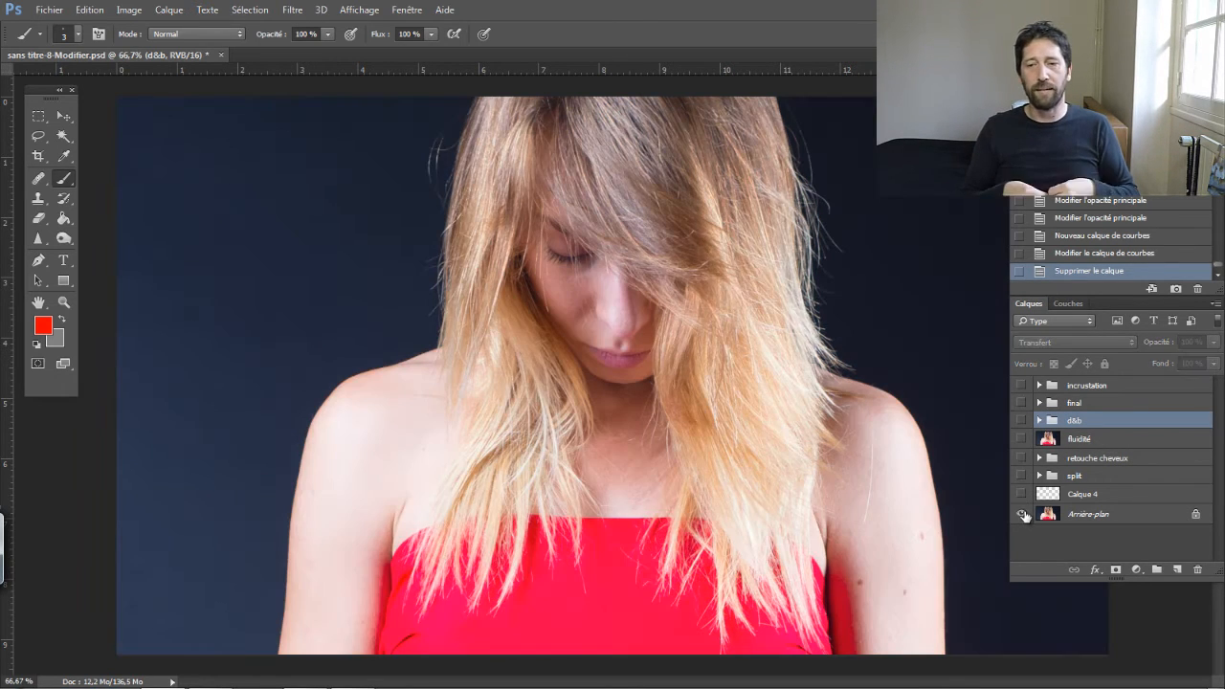
left_click(1023, 515, "alt")
left_click(1022, 515, "alt")
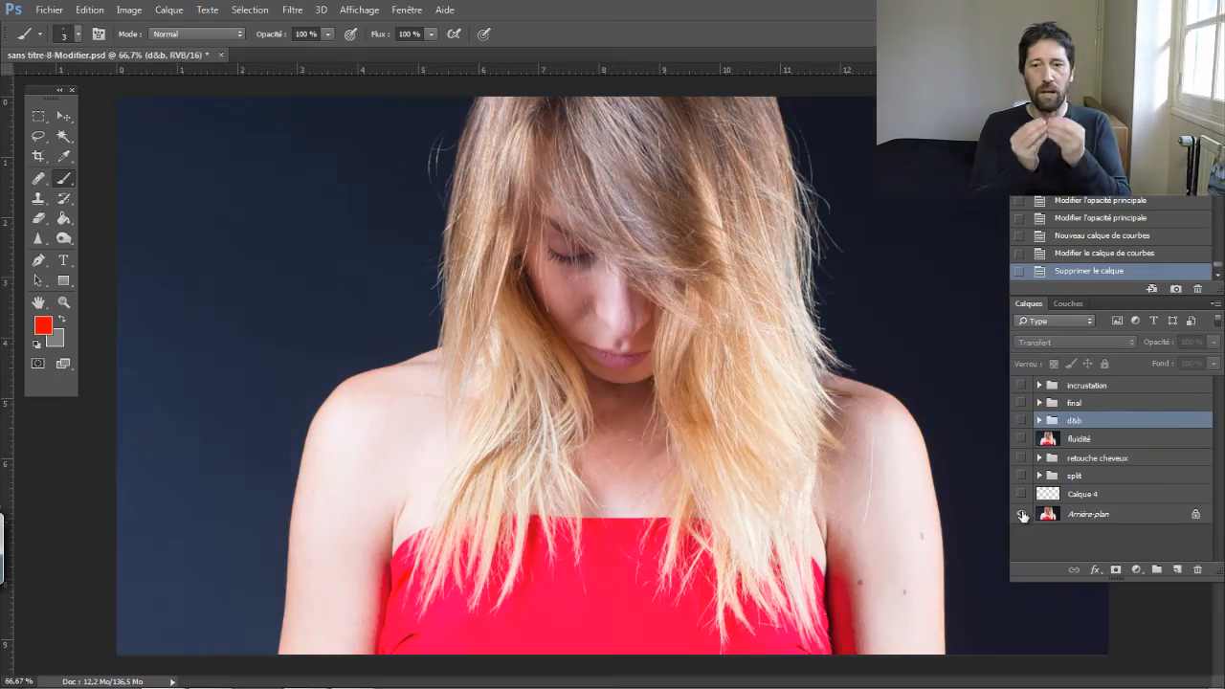
left_click(1023, 515, "alt")
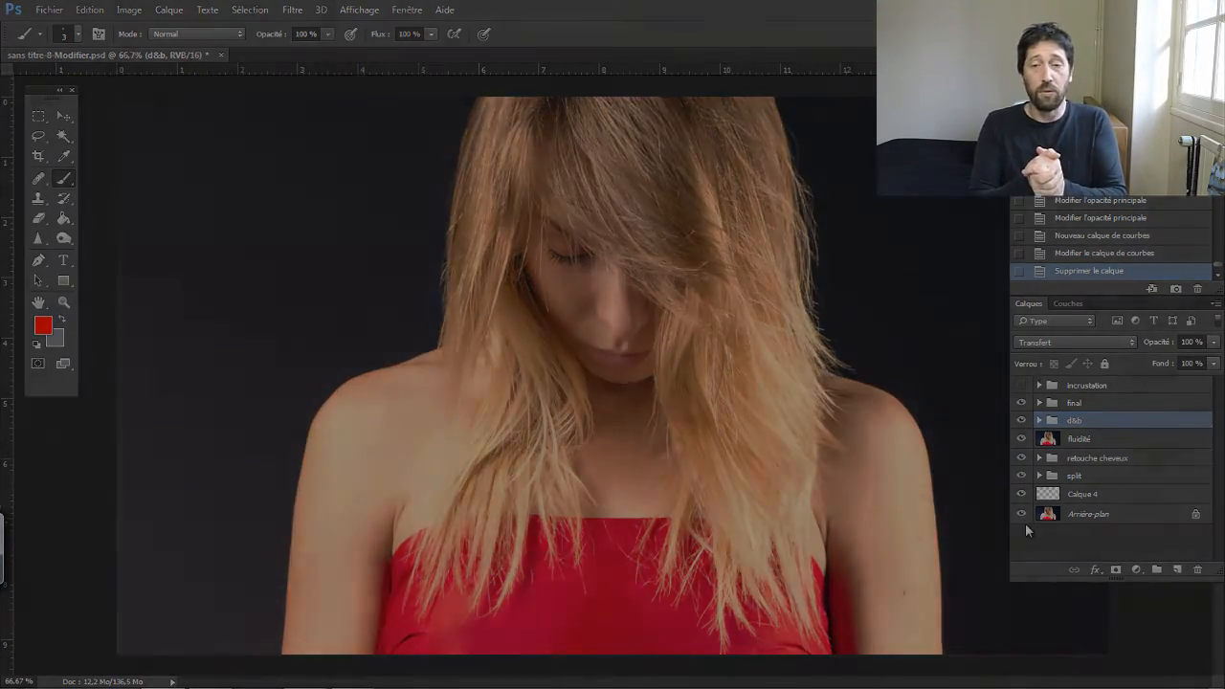